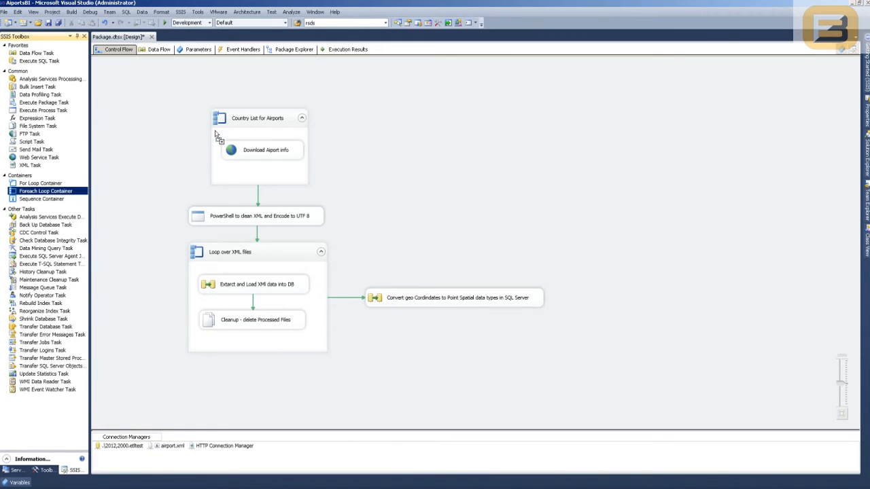
# Check the enumerator types offered for the Country List for Airports loop's collection and choose Foreach Item Enumerator.
pyautogui.doubleClick(229, 123)
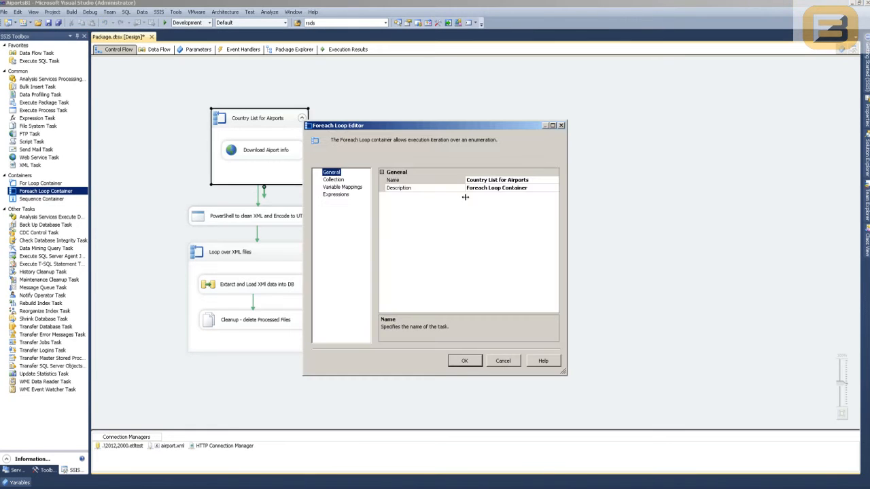
pyautogui.click(335, 179)
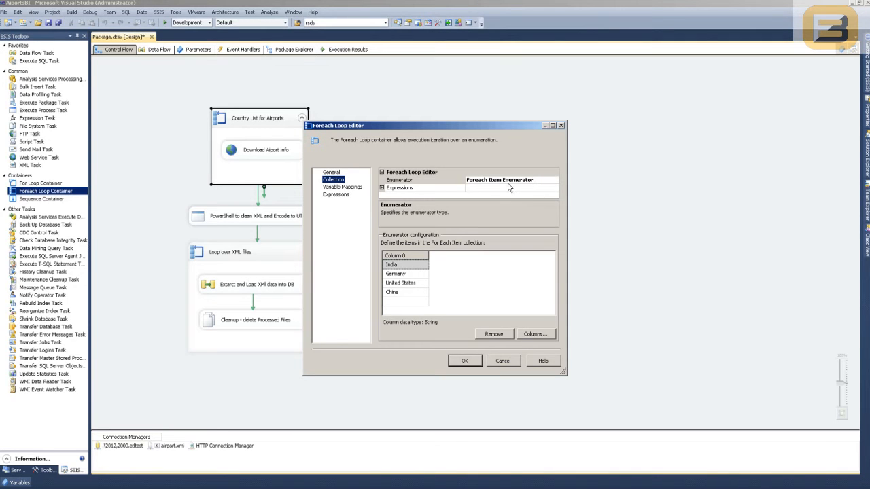
pyautogui.click(555, 181)
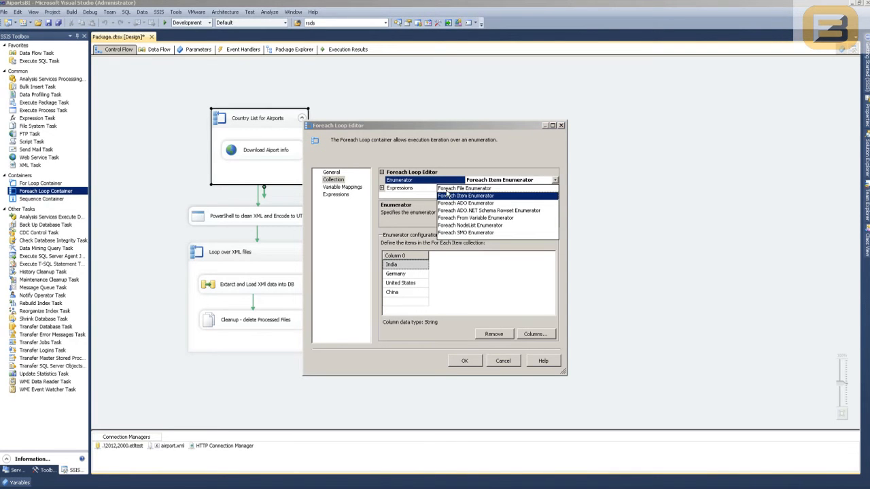
pyautogui.click(489, 195)
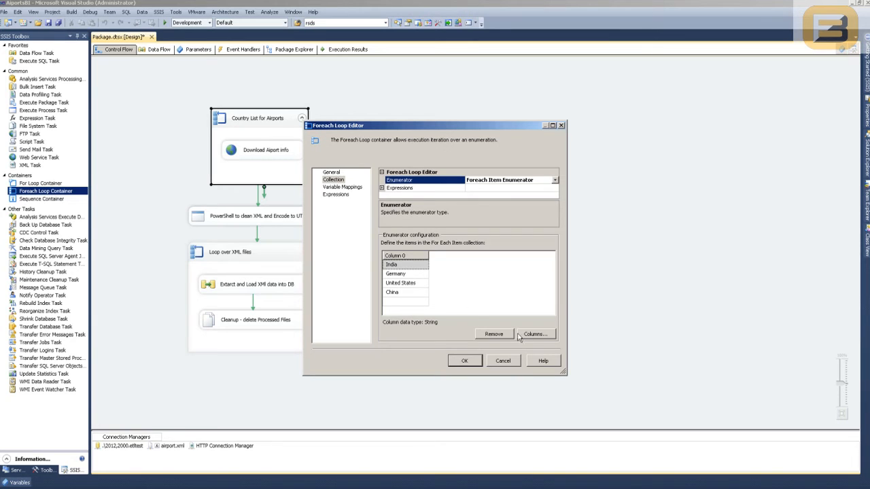
# Add a second column to the For Each Item collection of the loop and remove it again.
pyautogui.click(542, 339)
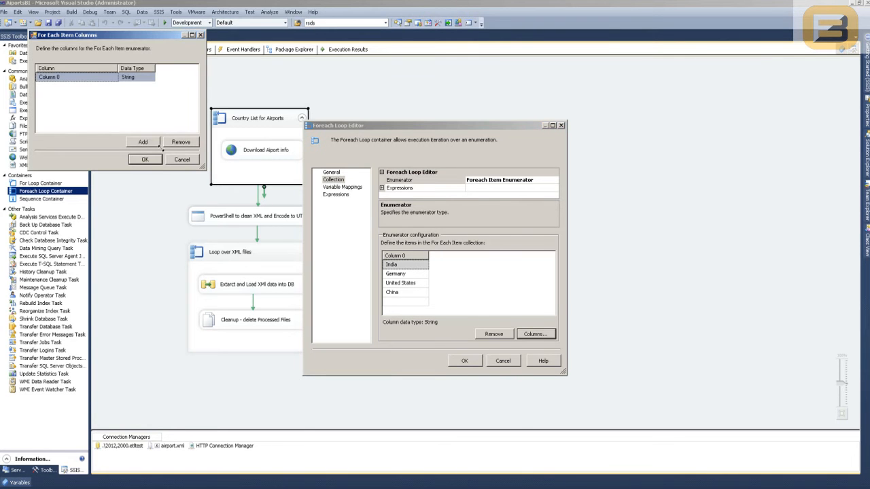
pyautogui.click(143, 144)
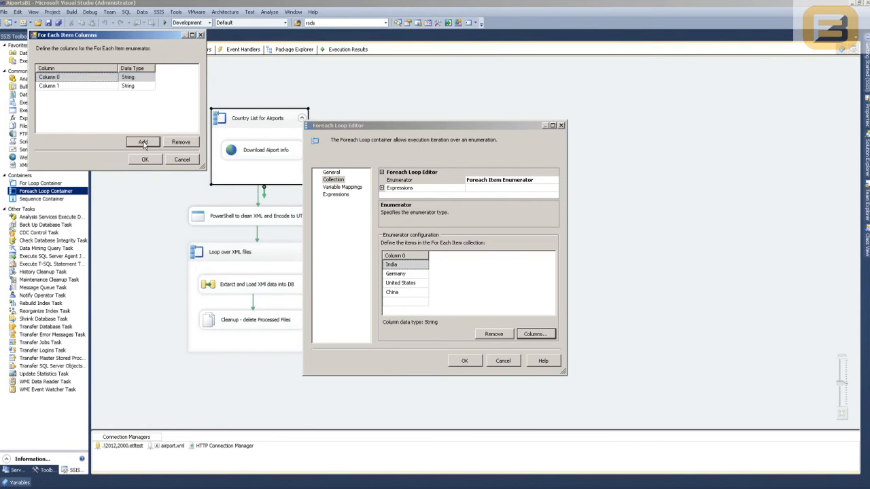
pyautogui.click(86, 88)
pyautogui.click(181, 142)
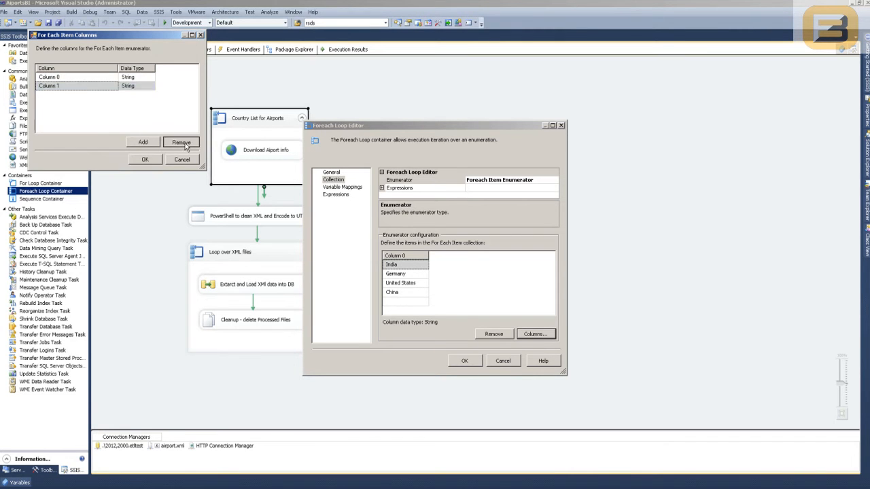
pyautogui.click(144, 159)
# Review the loop's country items and its variable mapping for the collection value, and leave the editor without saving.
pyautogui.click(415, 265)
pyautogui.click(415, 292)
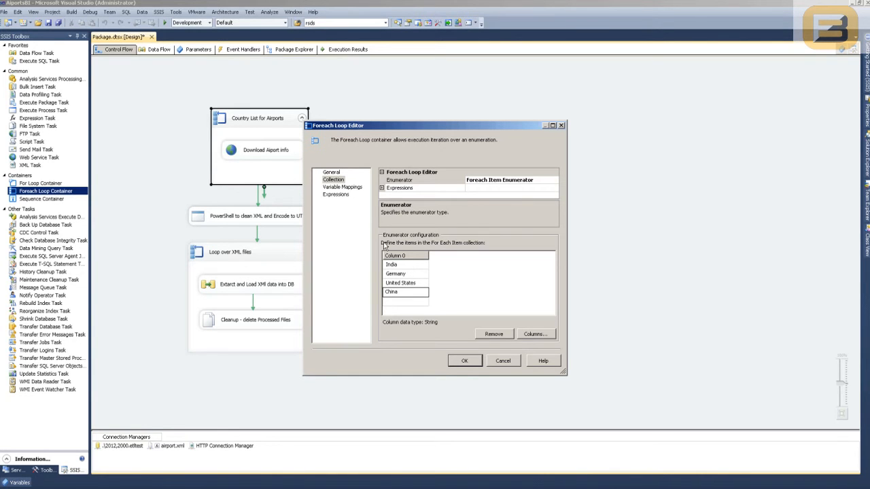
pyautogui.click(343, 187)
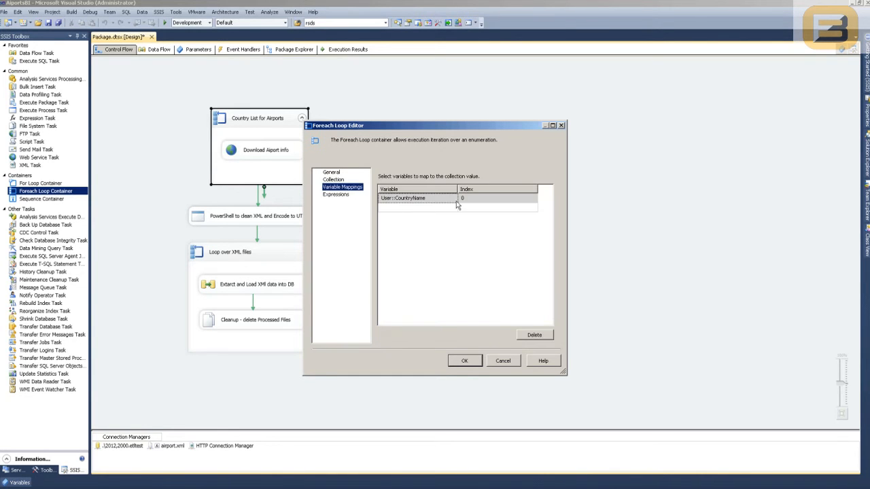
pyautogui.click(481, 199)
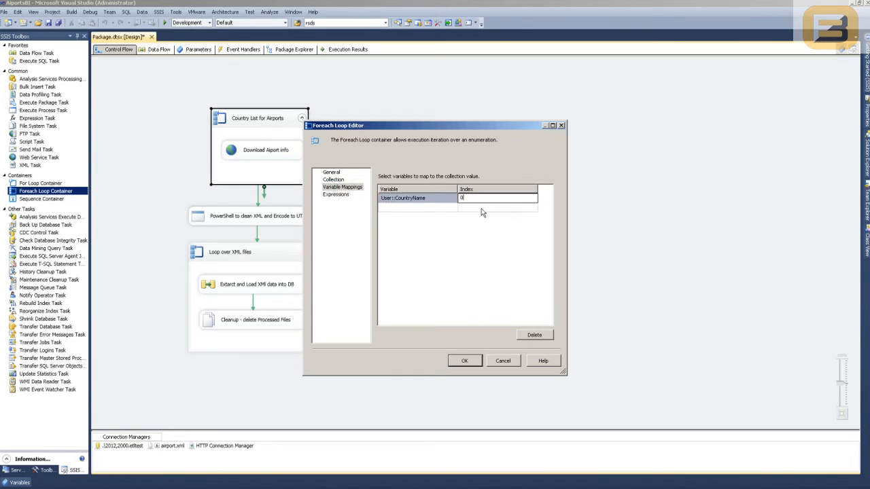
pyautogui.click(435, 198)
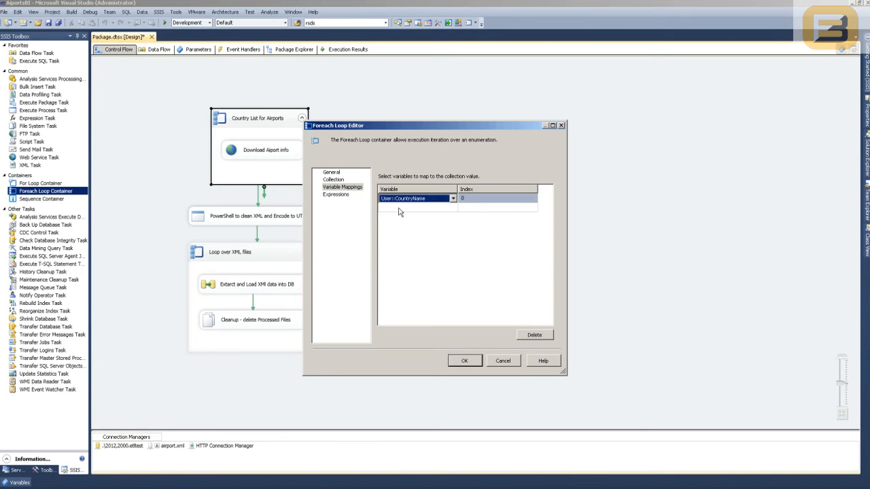
pyautogui.click(505, 363)
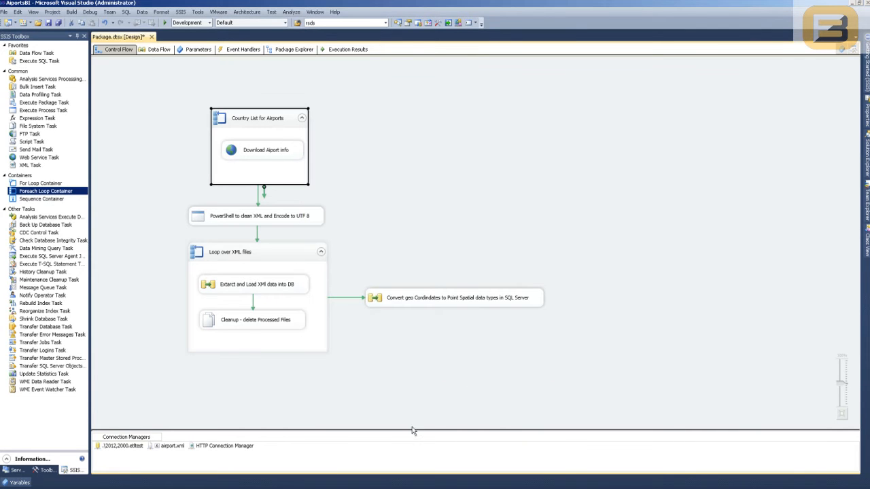
# Show the package variables, add a new variable, browse its data type options, and delete that variable.
pyautogui.rightClick(383, 379)
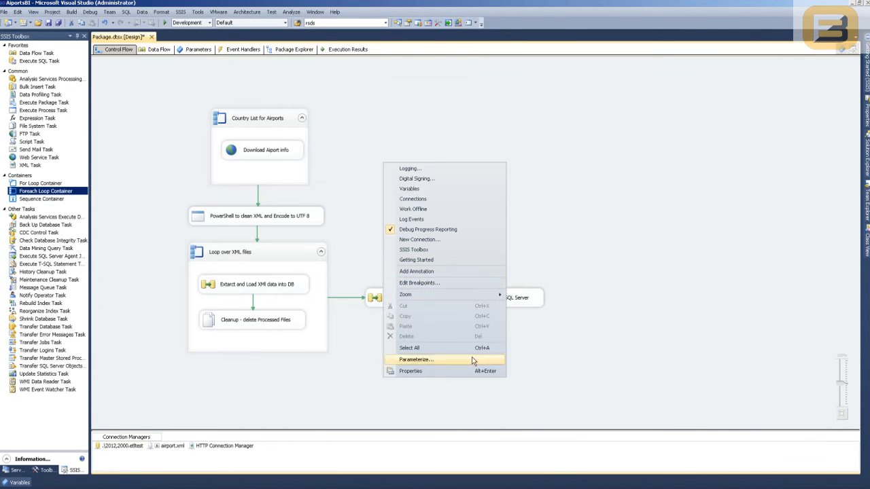
pyautogui.click(451, 190)
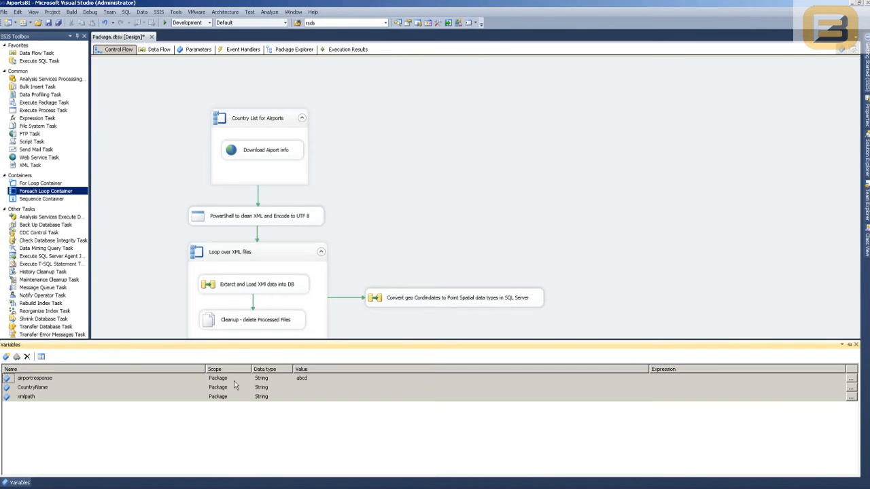
pyautogui.click(6, 356)
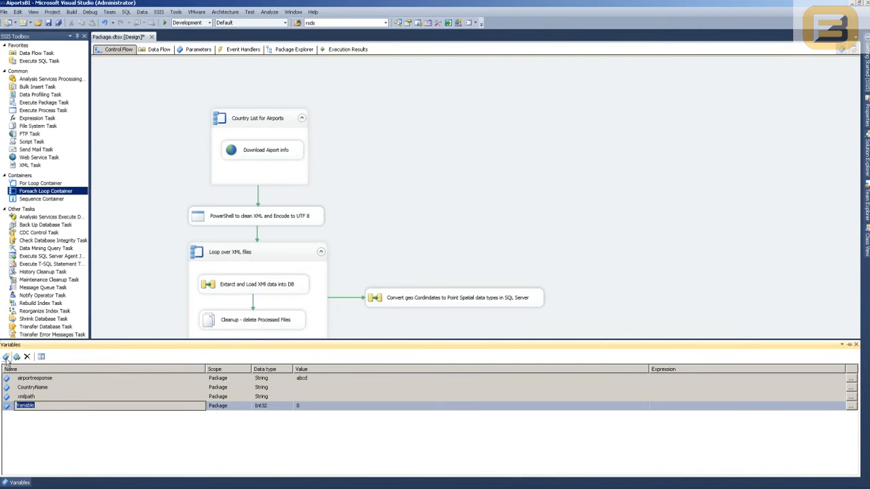
pyautogui.click(272, 407)
pyautogui.click(288, 405)
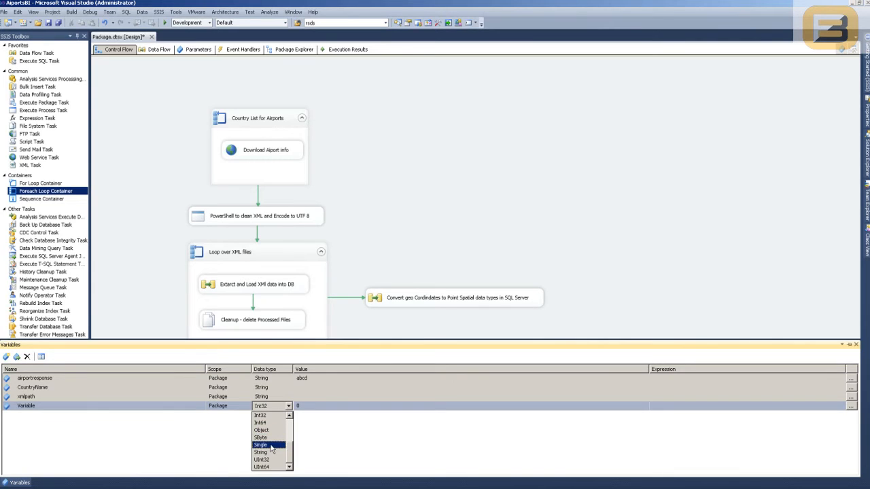
pyautogui.click(156, 445)
pyautogui.click(27, 357)
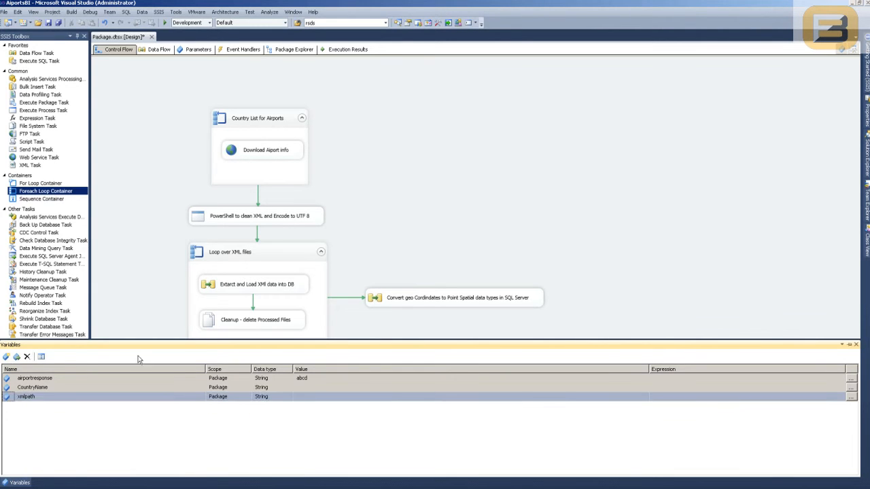
pyautogui.click(271, 120)
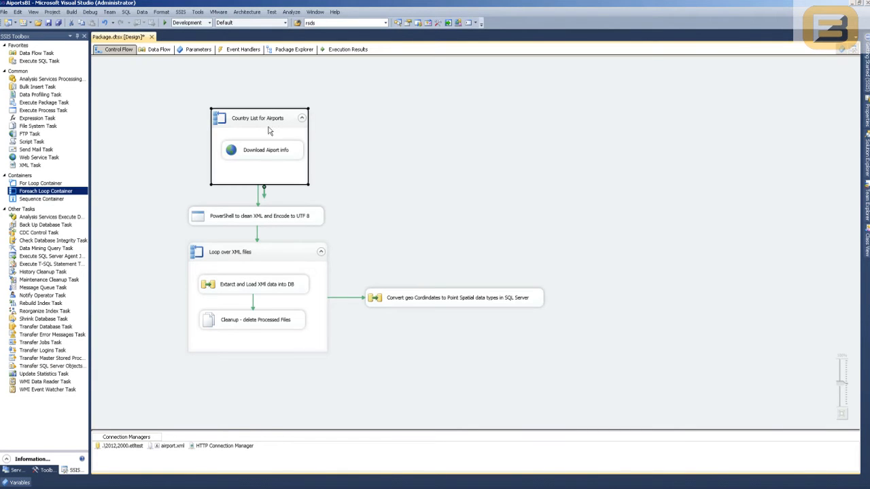
# Inspect the HTTP connection setting of the Download Aiport info web service task and close its editor without saving.
pyautogui.doubleClick(270, 155)
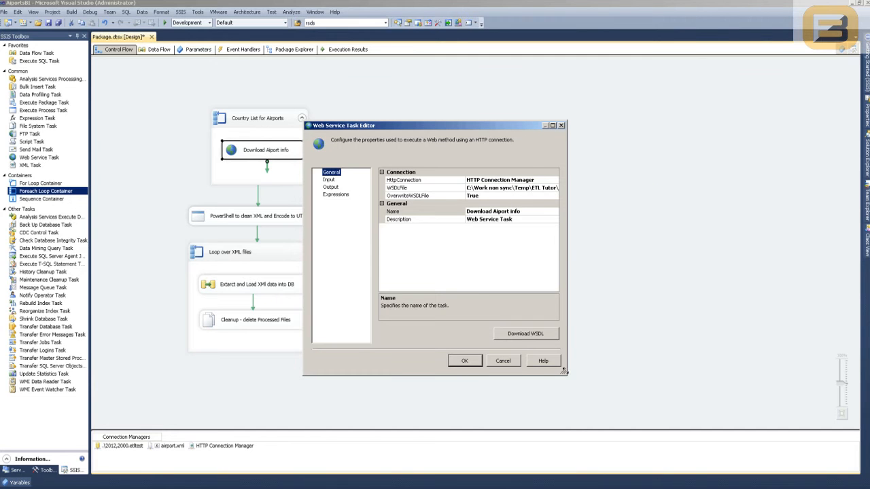
pyautogui.moveTo(566, 371); pyautogui.dragTo(693, 391)
pyautogui.click(583, 180)
pyautogui.click(630, 380)
# Examine the server URL and proxy settings of the HTTP Connection Manager and close it without changes.
pyautogui.click(228, 446)
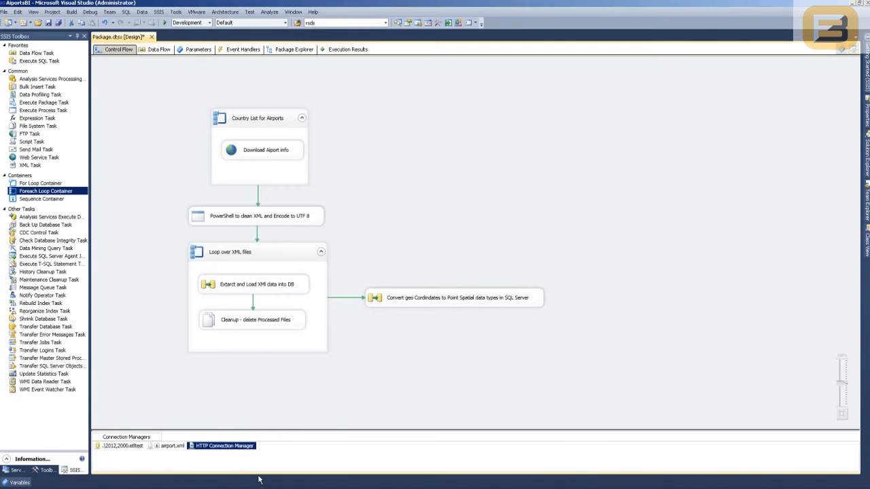
pyautogui.doubleClick(245, 447)
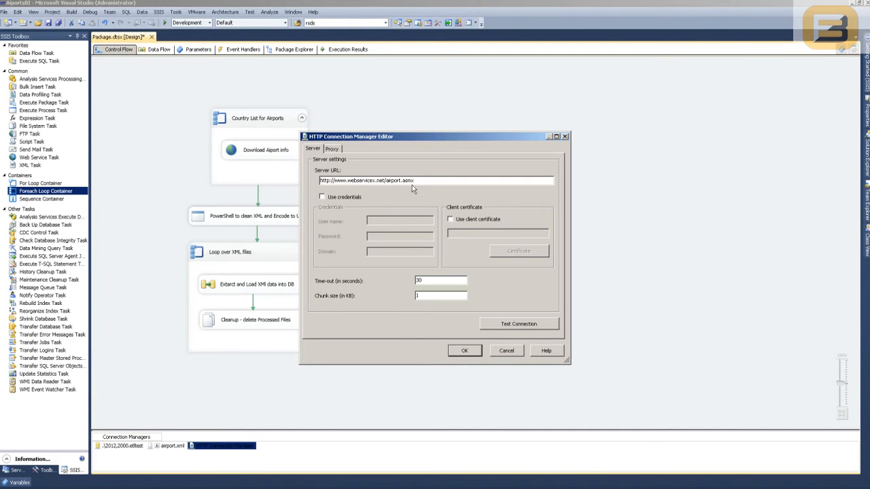
pyautogui.moveTo(424, 182); pyautogui.dragTo(265, 181)
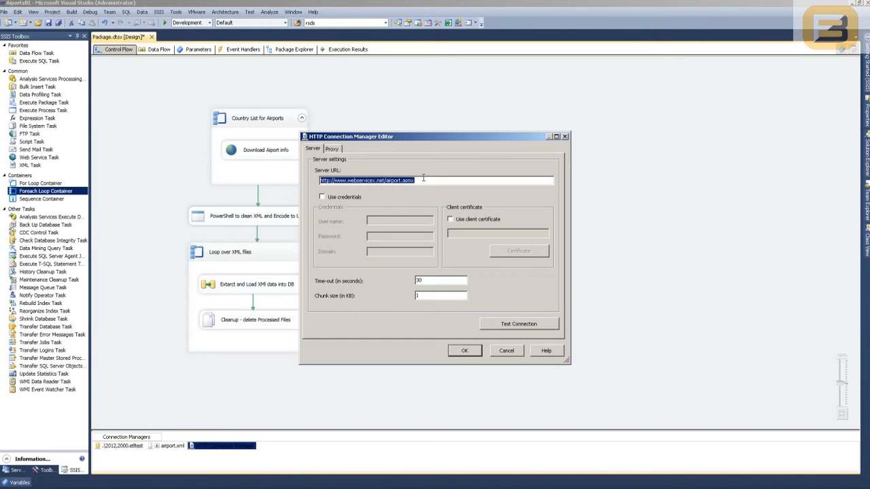
pyautogui.click(333, 149)
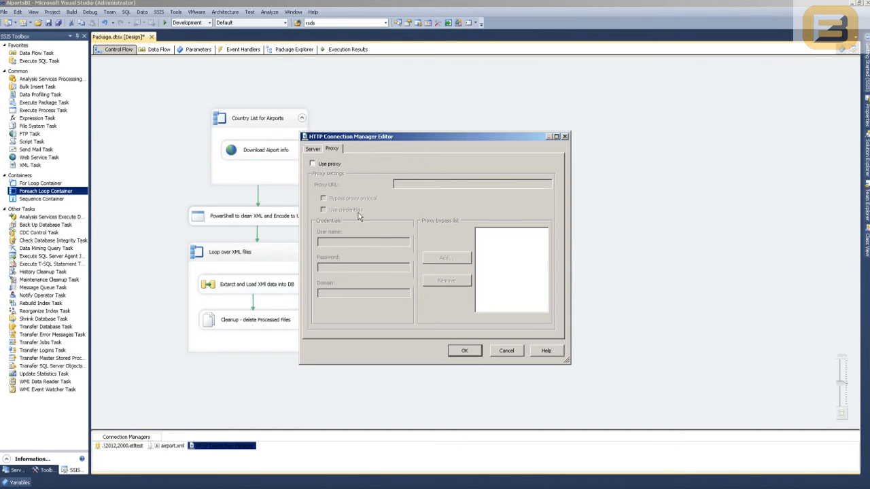
pyautogui.click(313, 149)
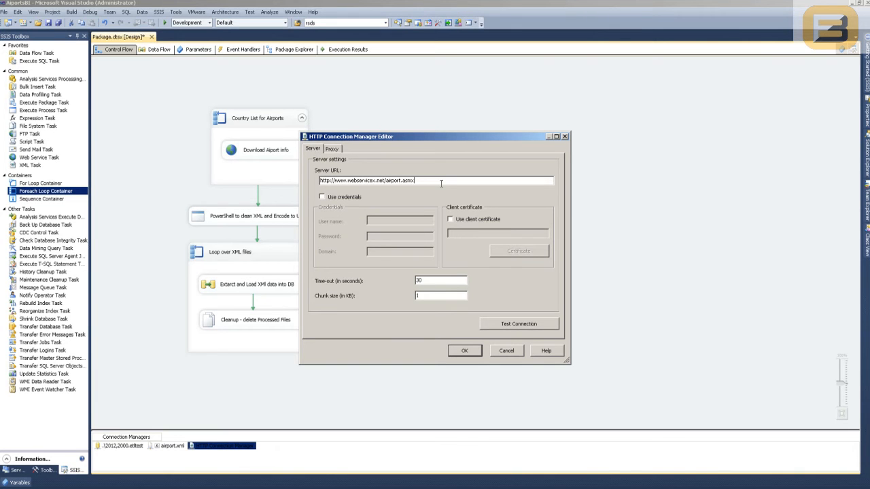
pyautogui.click(511, 353)
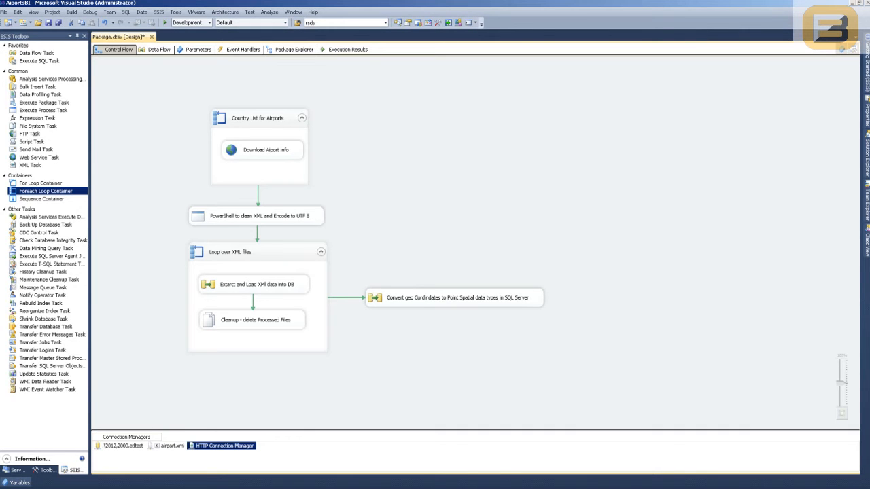
# Inspect the WSDL file location and overwrite option of the Download Aiport info task, cancelling the WSDL file browser.
pyautogui.doubleClick(276, 158)
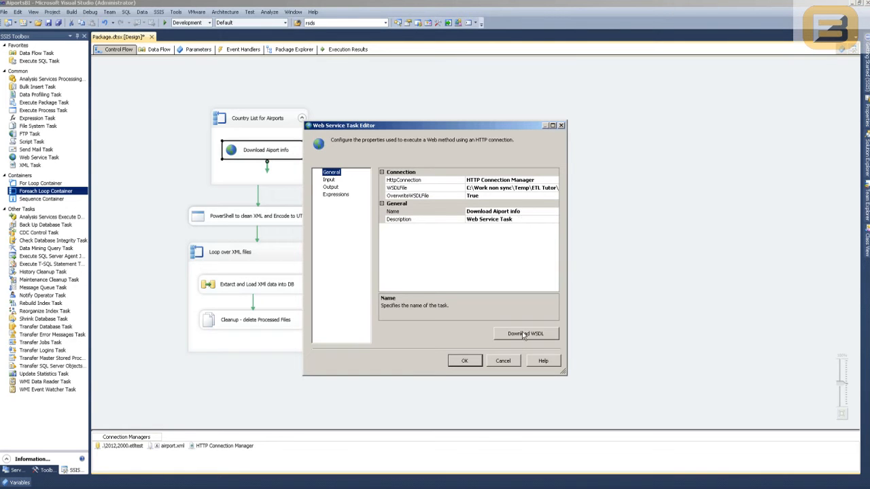
pyautogui.click(544, 195)
pyautogui.click(555, 189)
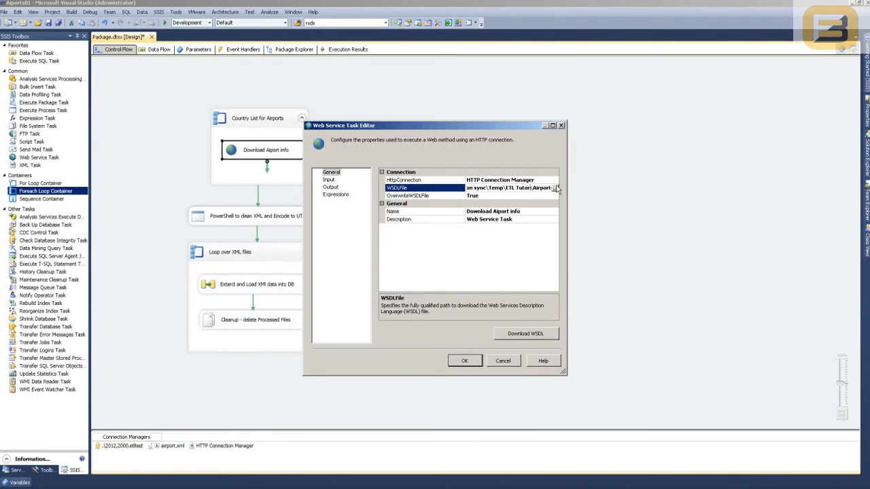
pyautogui.click(555, 188)
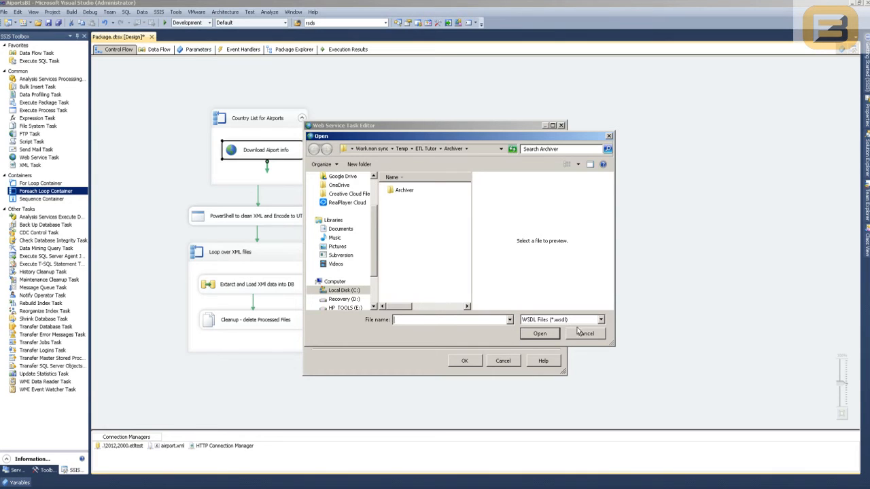
pyautogui.rightClick(405, 239)
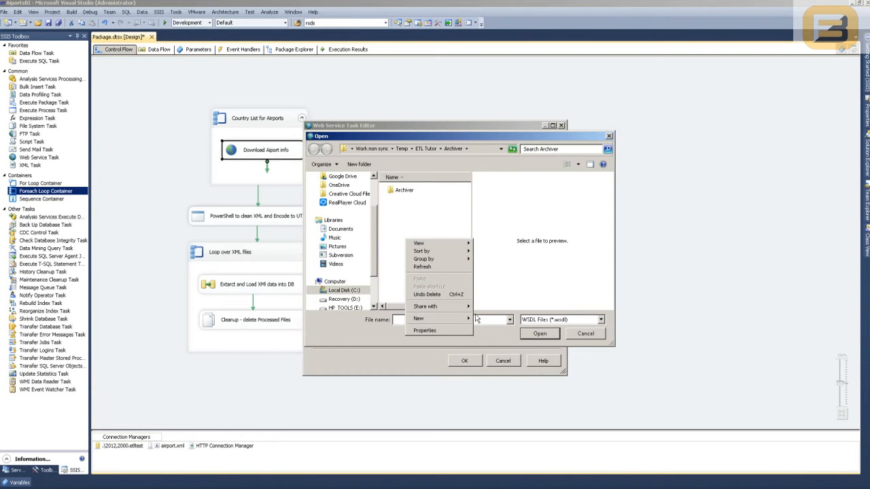
pyautogui.click(584, 334)
pyautogui.click(584, 333)
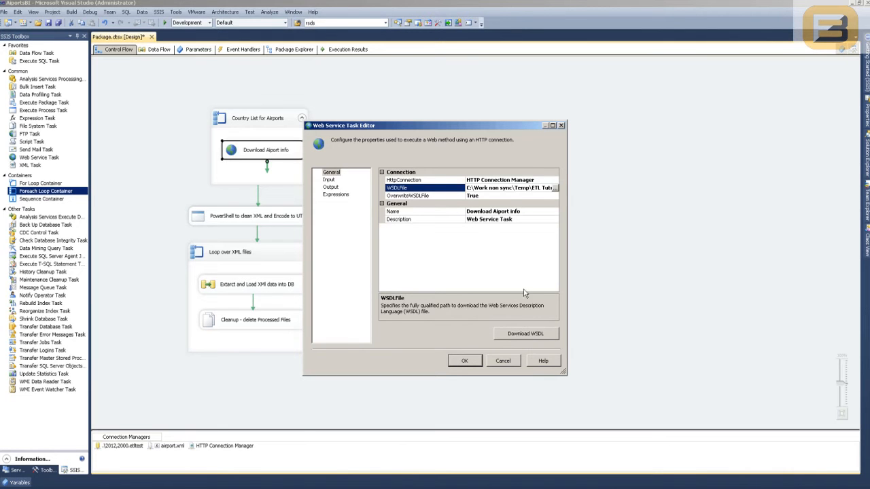
pyautogui.click(494, 195)
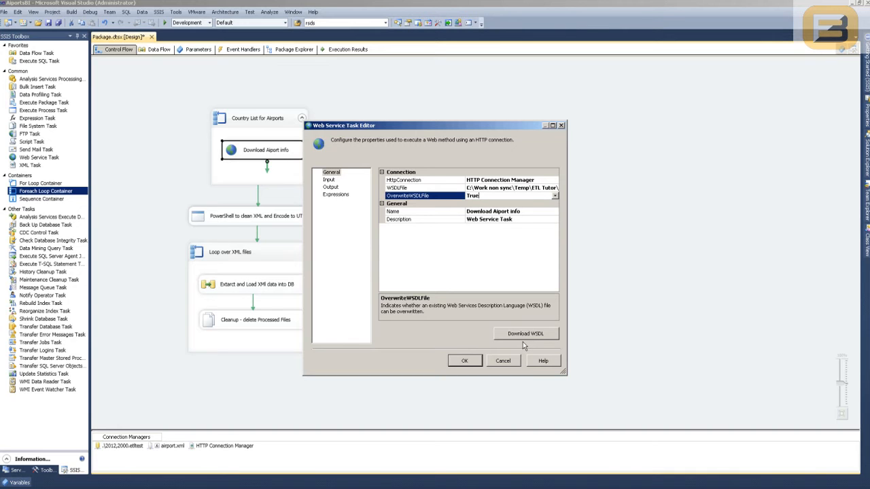
# Review the web service and method choices in the Download Aiport info task's input settings, selecting the airport service.
pyautogui.click(329, 180)
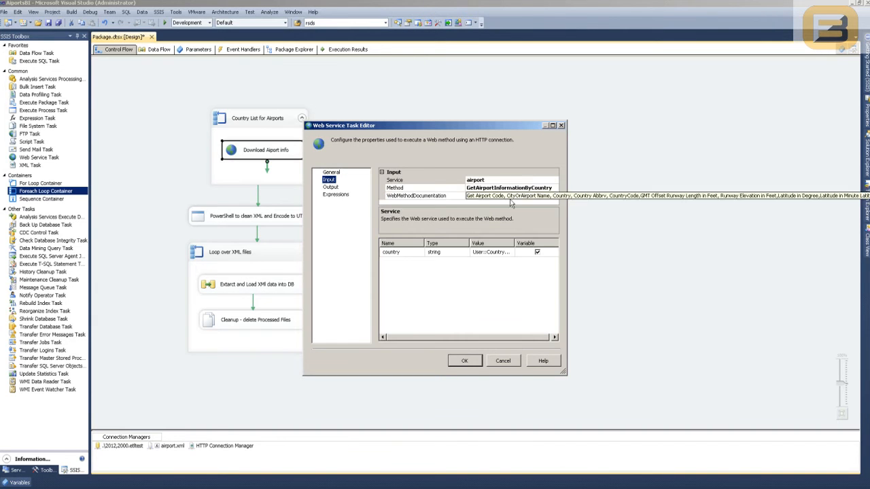
pyautogui.click(555, 181)
pyautogui.click(555, 180)
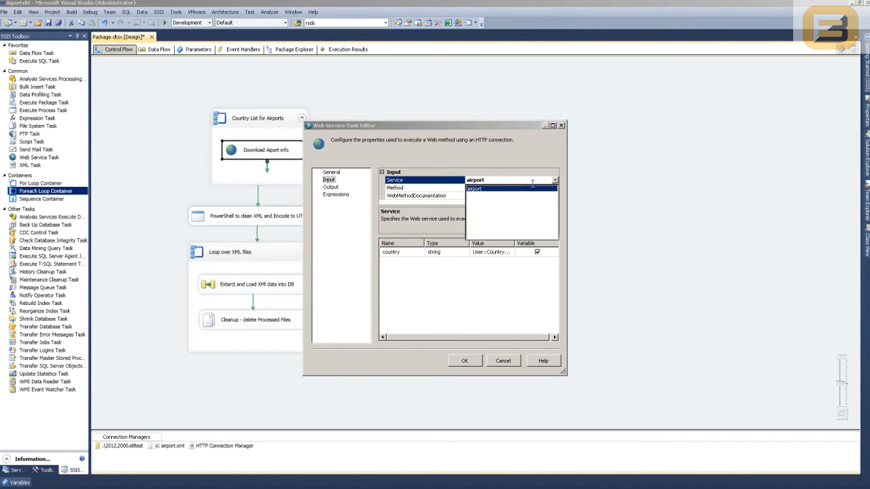
pyautogui.click(475, 193)
pyautogui.click(555, 188)
pyautogui.click(555, 188)
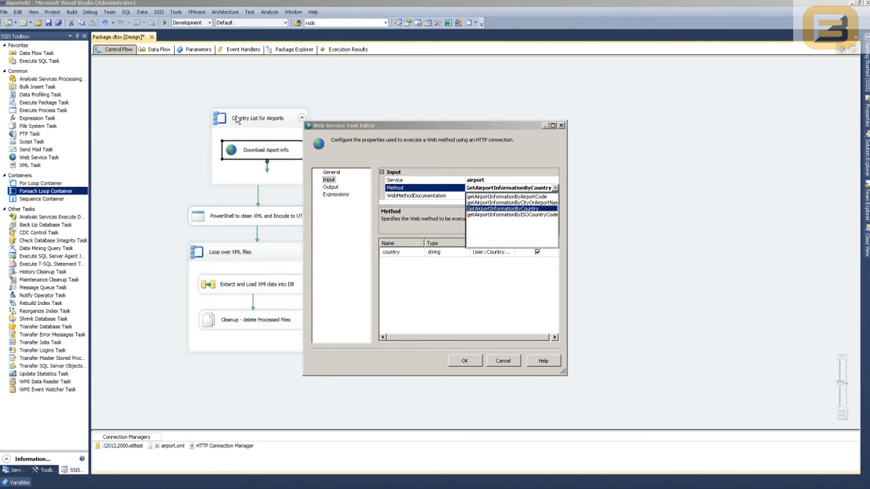
pyautogui.click(439, 275)
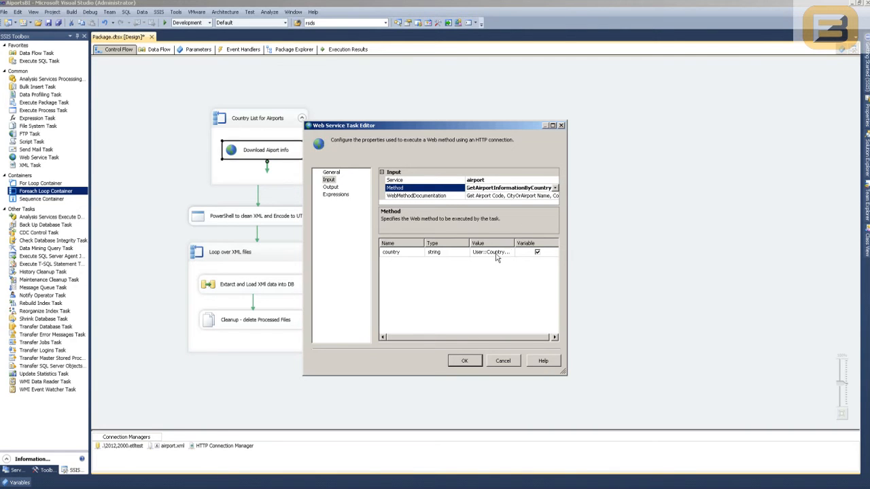
# Review the country parameter mapping and file output settings of the Download Aiport info task, closing its editor without saving.
pyautogui.moveTo(515, 242); pyautogui.dragTo(528, 243)
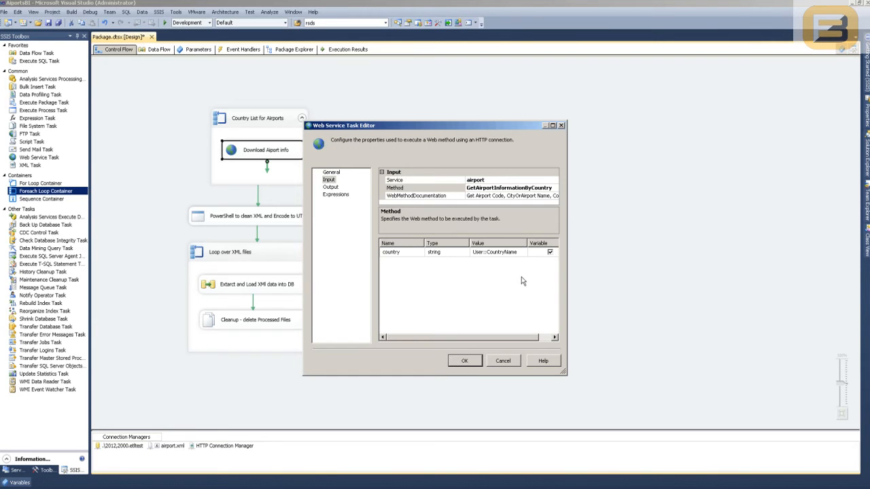
pyautogui.click(335, 187)
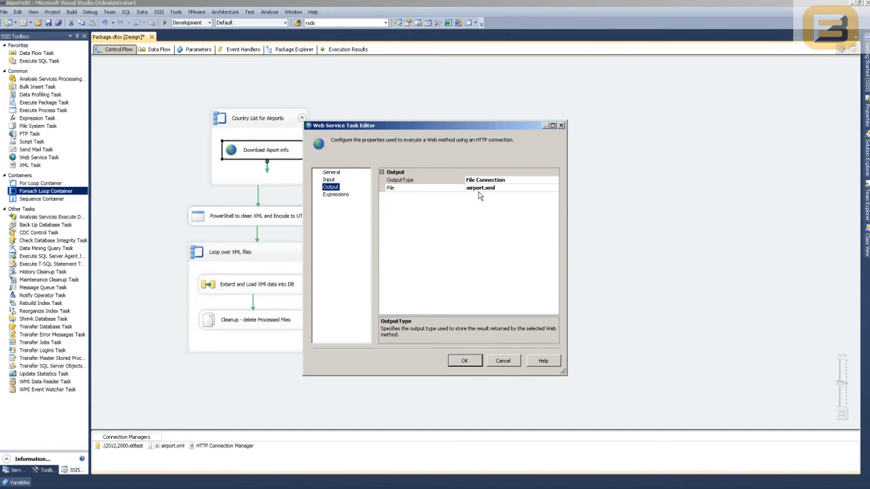
pyautogui.click(524, 189)
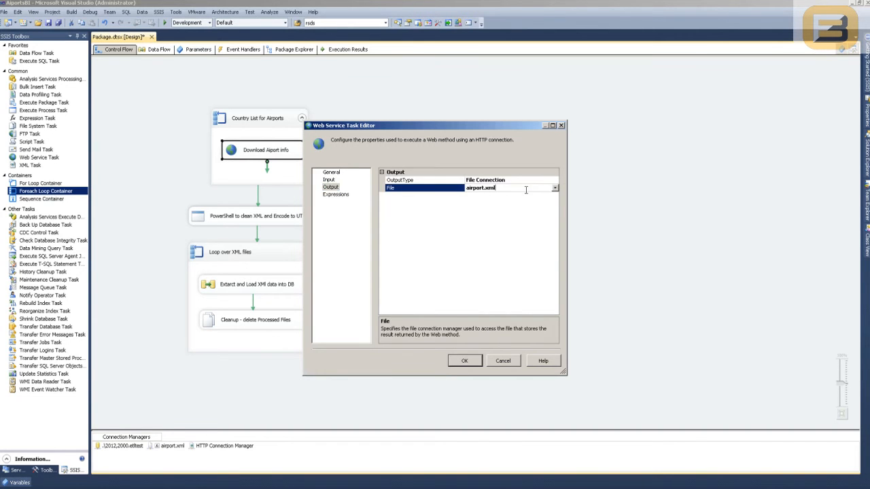
pyautogui.click(501, 362)
# Inspect the usage type and full file path of the airport.xml file connection manager and close it without changes.
pyautogui.doubleClick(165, 445)
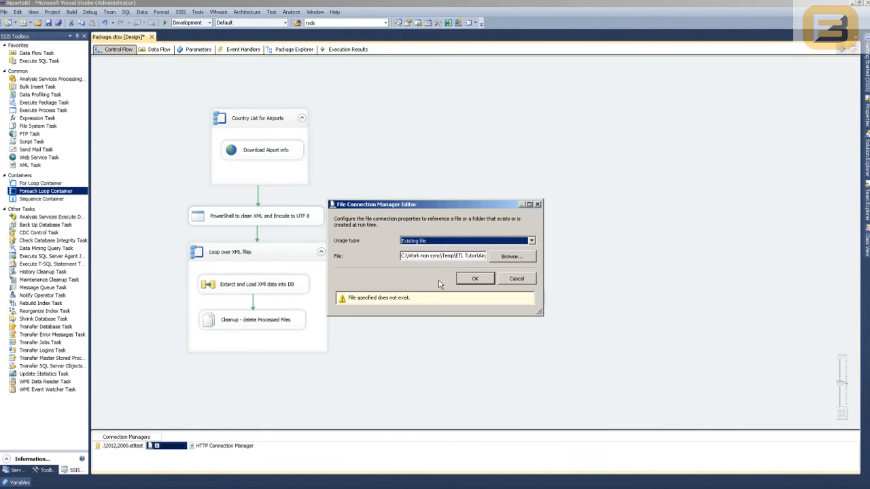
pyautogui.click(418, 256)
pyautogui.press('End')
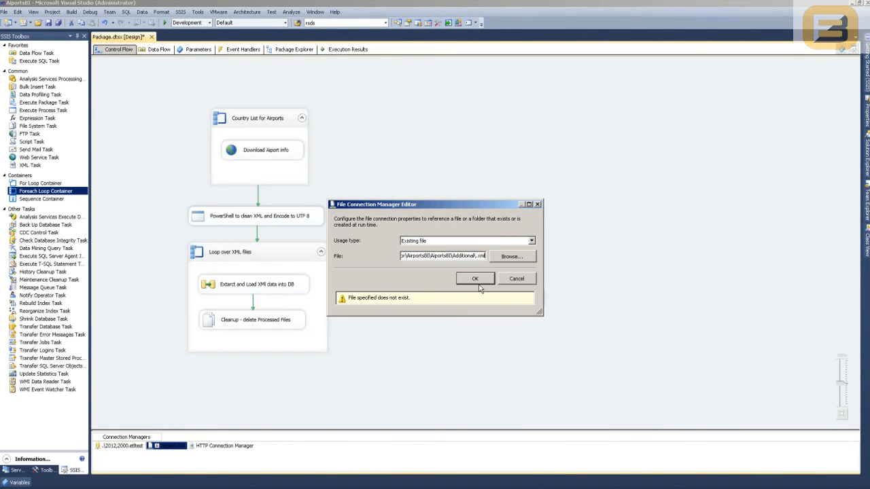
pyautogui.click(518, 282)
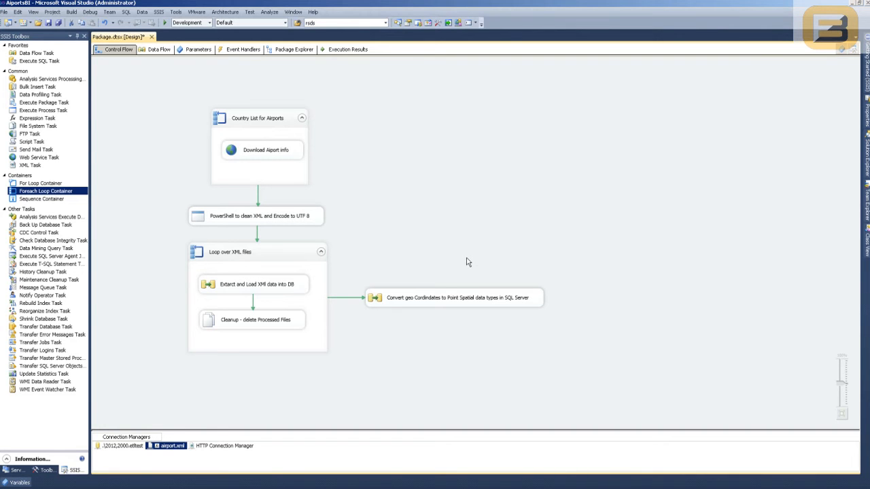
# Inspect the ConnectionString expression in the airport.xml connection's properties and cancel the Expression Builder.
pyautogui.rightClick(158, 450)
pyautogui.click(175, 441)
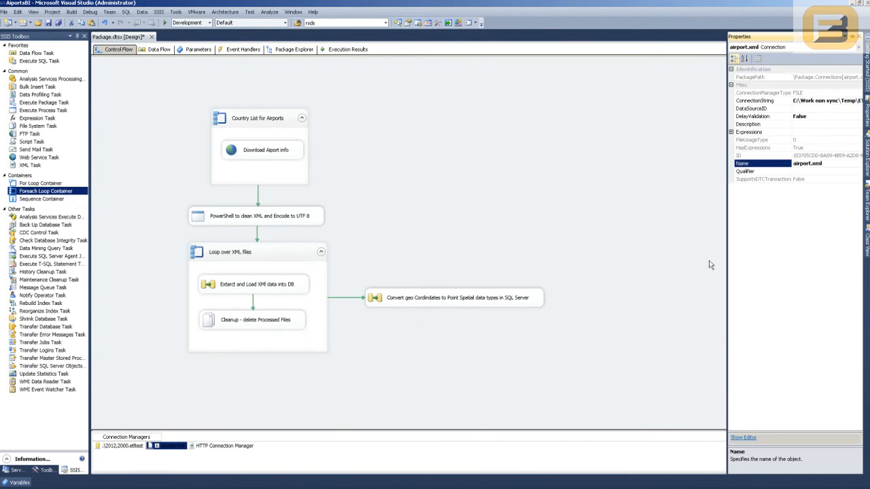
pyautogui.click(738, 133)
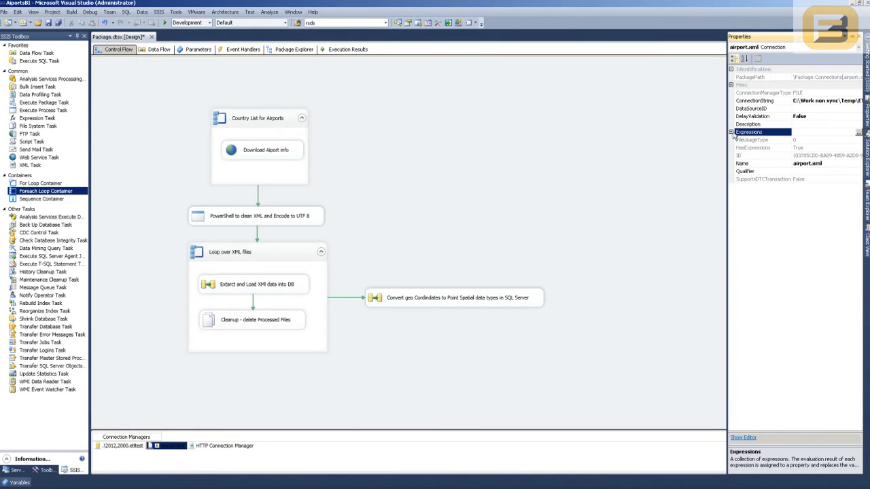
pyautogui.click(732, 132)
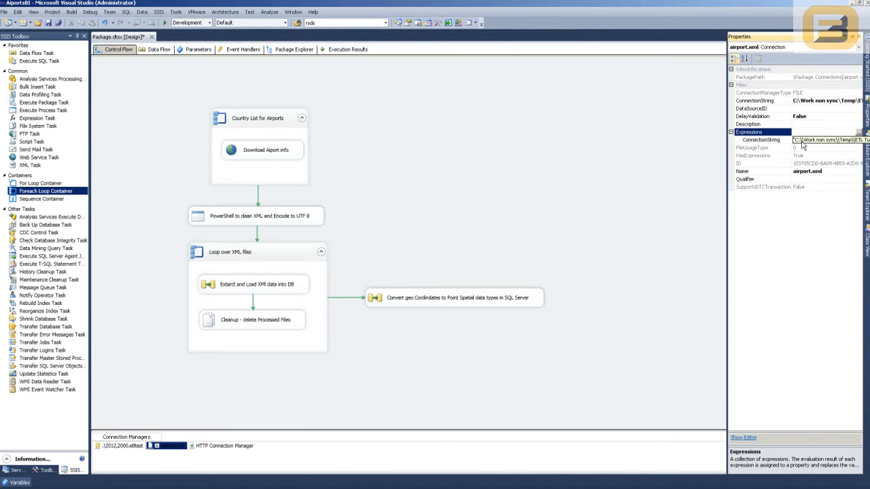
pyautogui.click(847, 144)
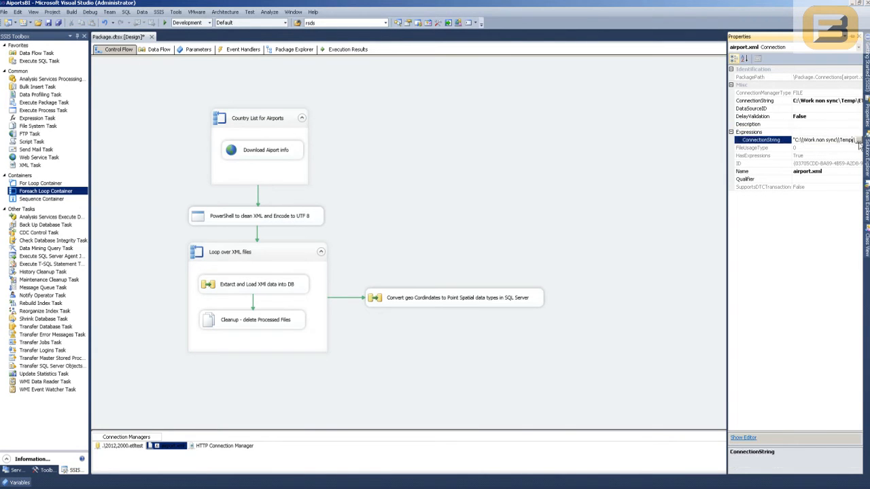
pyautogui.click(859, 141)
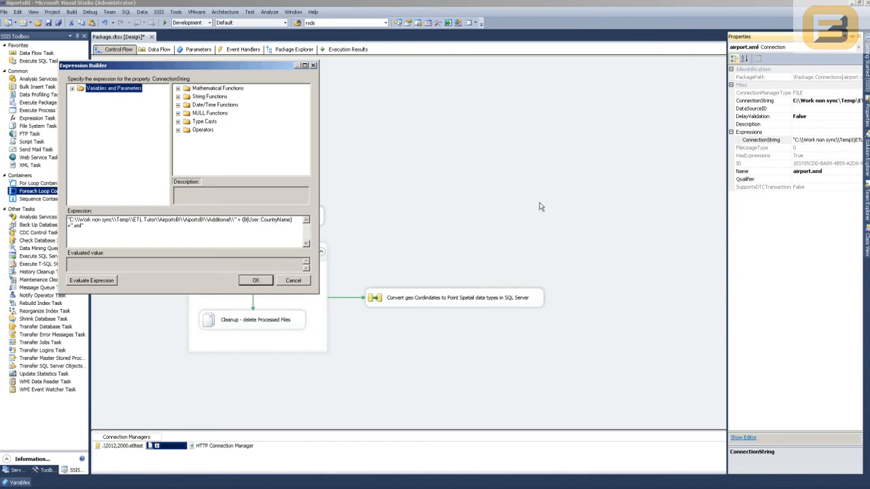
pyautogui.click(294, 283)
# Examine the folder path and @[User::CountryName] parts of the ConnectionString expression through the Property Expressions Editor, discarding any changes.
pyautogui.click(851, 132)
pyautogui.click(859, 131)
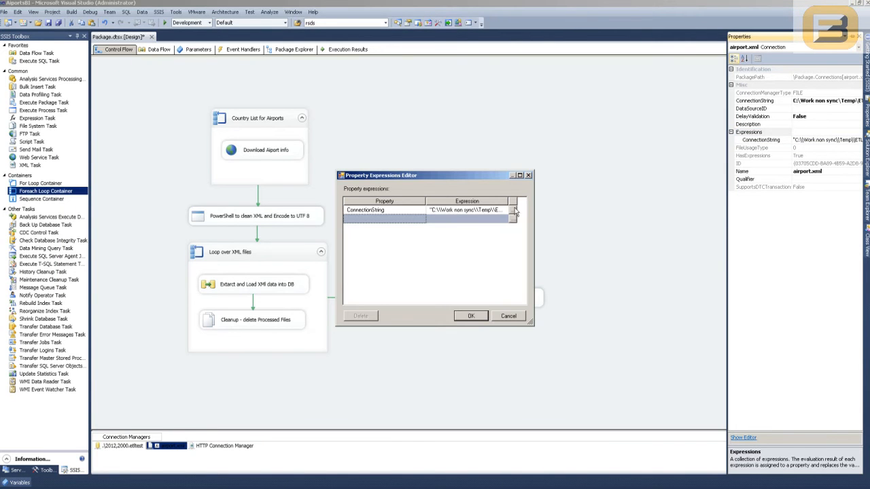
pyautogui.moveTo(532, 331); pyautogui.dragTo(659, 373)
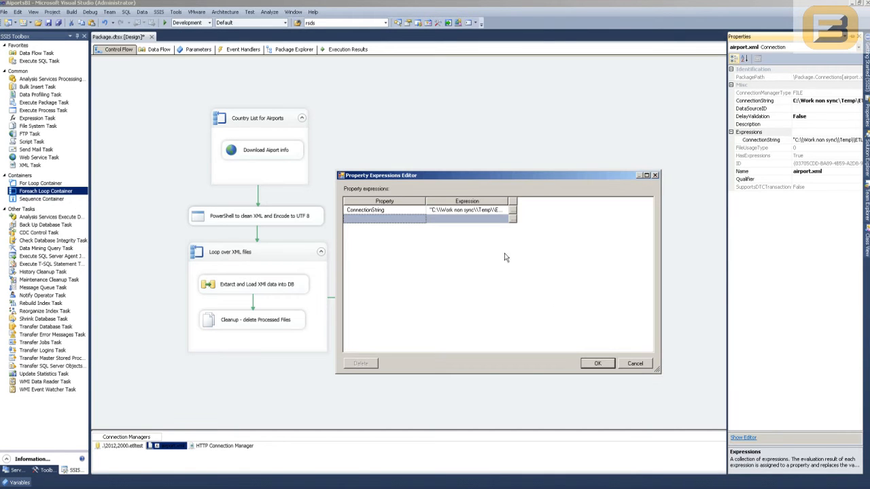
pyautogui.moveTo(426, 200); pyautogui.dragTo(449, 198)
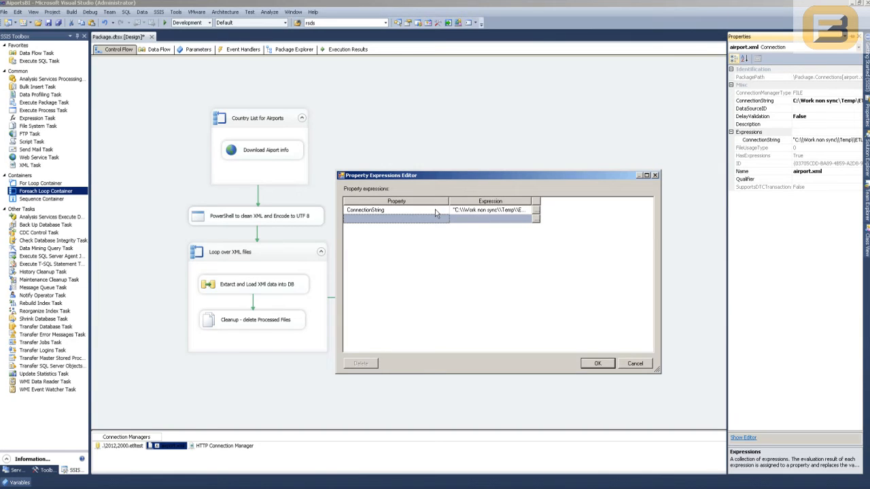
pyautogui.click(536, 210)
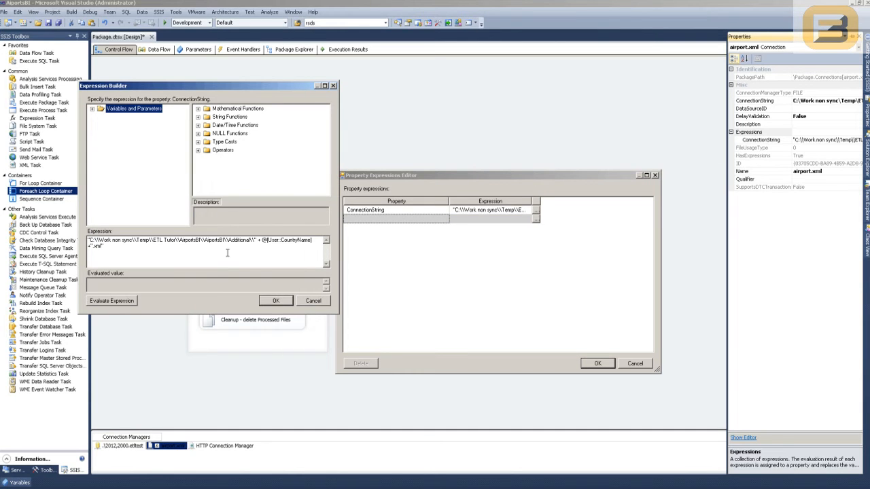
pyautogui.click(90, 241)
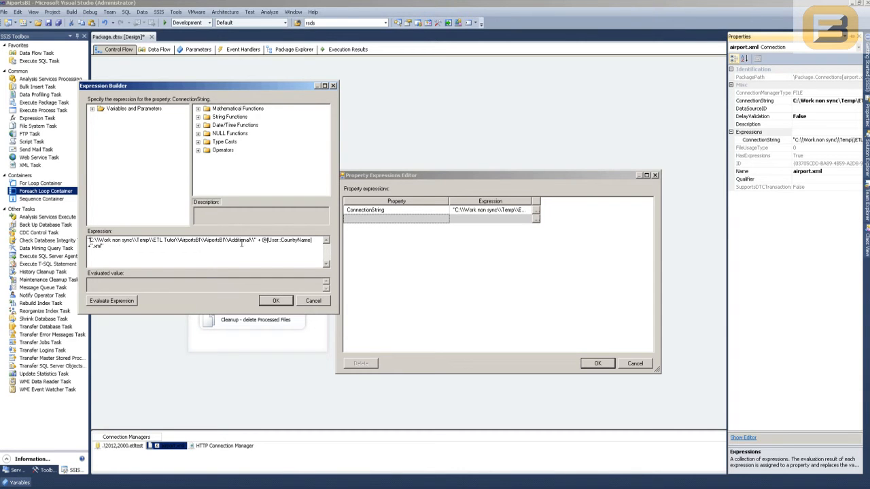
pyautogui.moveTo(262, 240); pyautogui.dragTo(314, 240)
pyautogui.click(258, 256)
pyautogui.moveTo(262, 244); pyautogui.dragTo(314, 241)
pyautogui.click(275, 300)
pyautogui.click(636, 365)
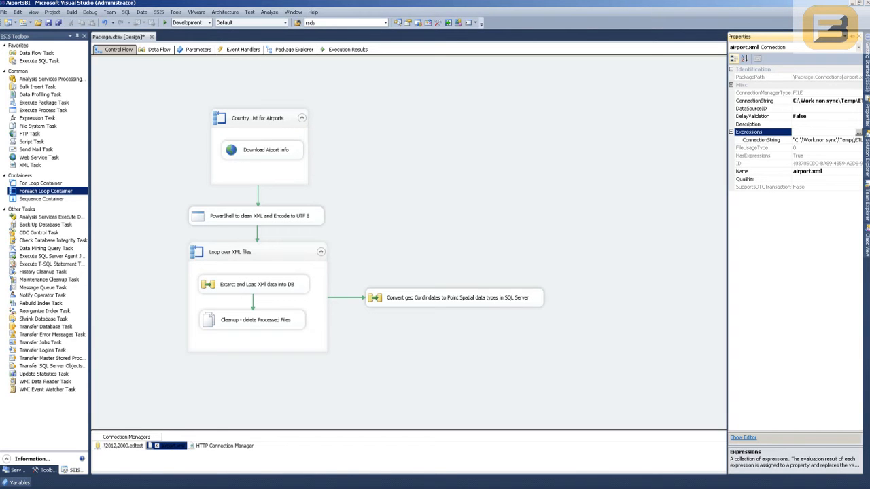
# Examine the executable, arguments and working directory in the process settings of the PowerShell to clean XML and Encode to UTF 8 task.
pyautogui.hotkey('alt', 'Tab')
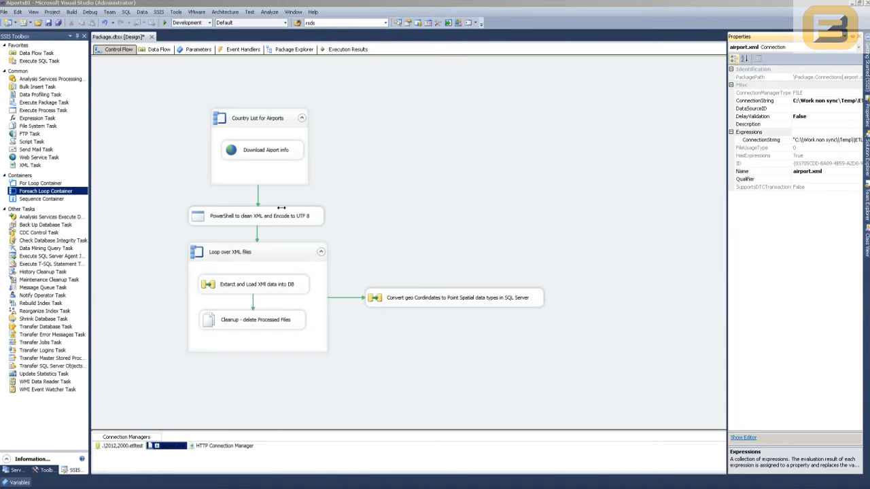
pyautogui.click(278, 213)
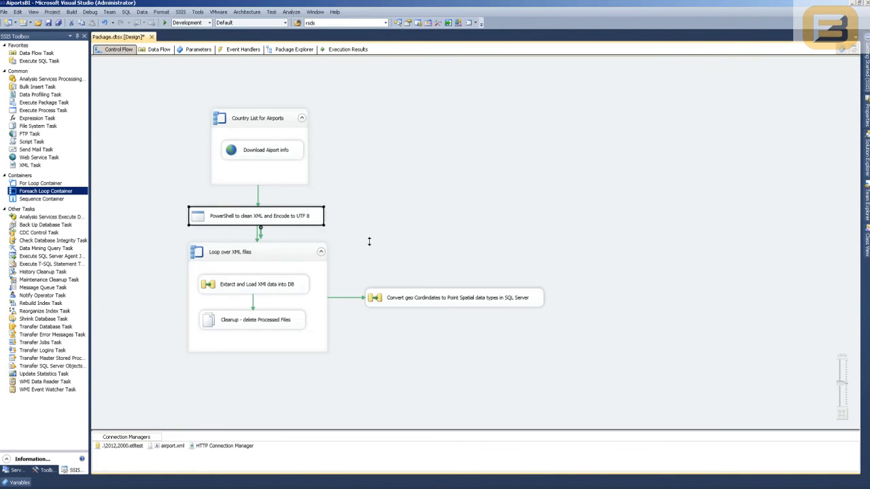
pyautogui.doubleClick(295, 219)
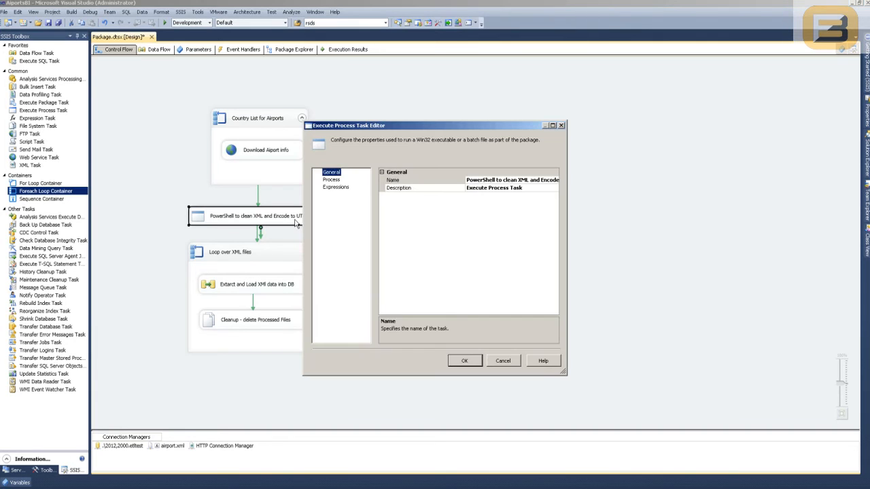
pyautogui.click(337, 181)
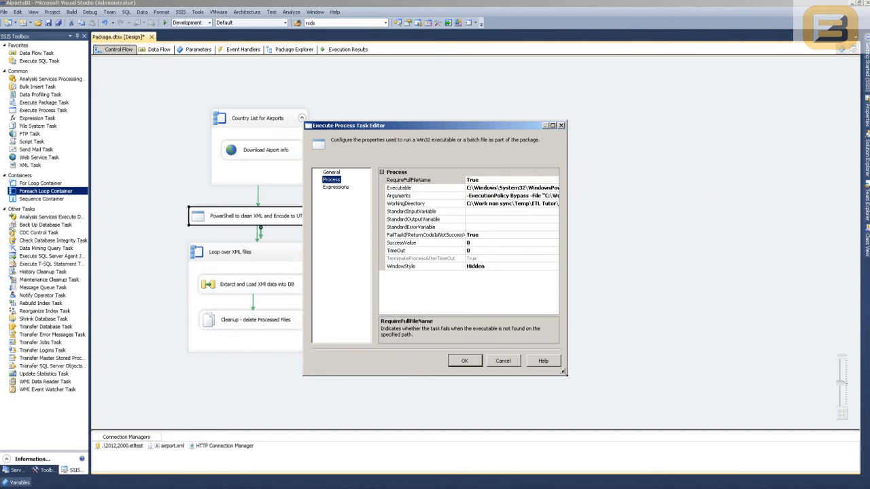
pyautogui.moveTo(562, 369); pyautogui.dragTo(762, 374)
pyautogui.click(731, 188)
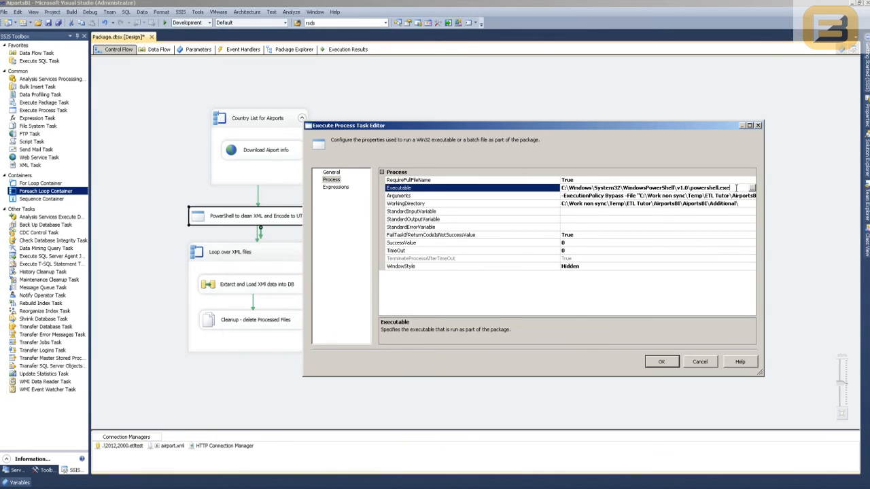
pyautogui.click(596, 197)
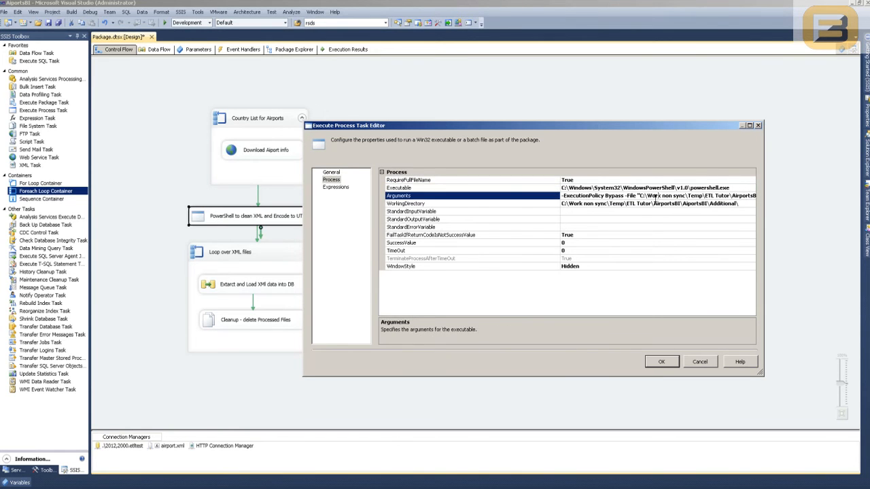
pyautogui.press('End')
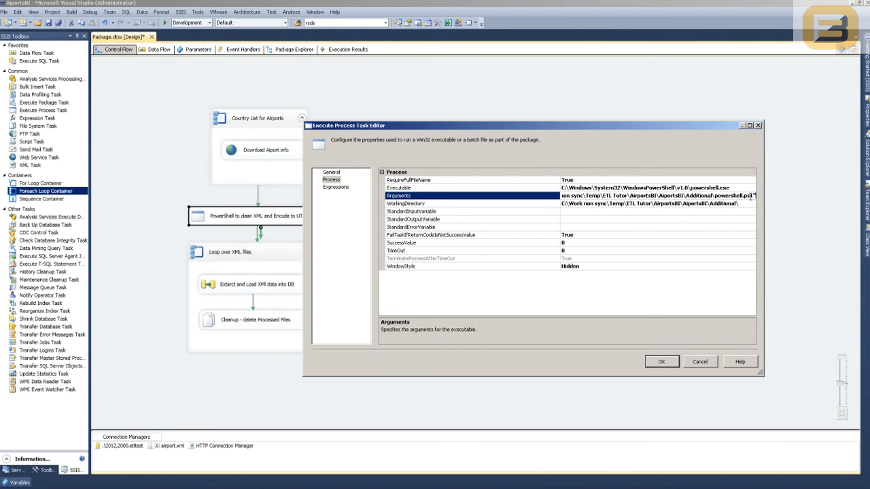
pyautogui.press('Home')
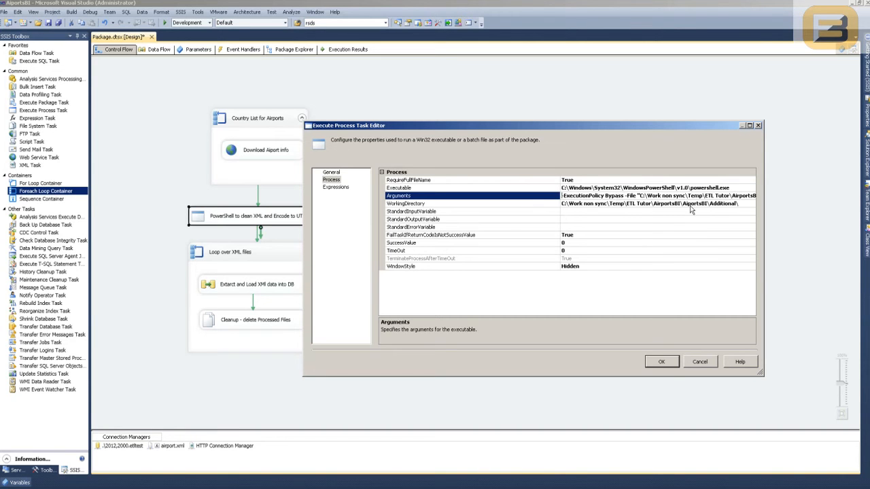
pyautogui.click(738, 205)
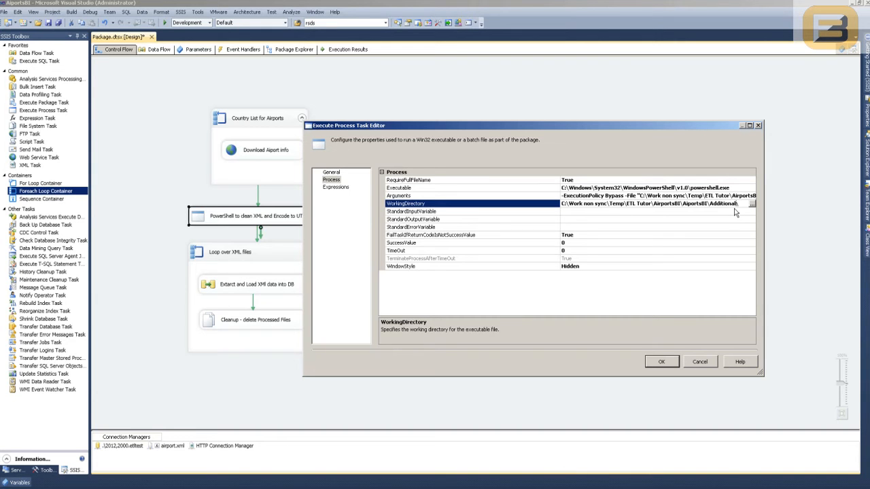
pyautogui.click(682, 195)
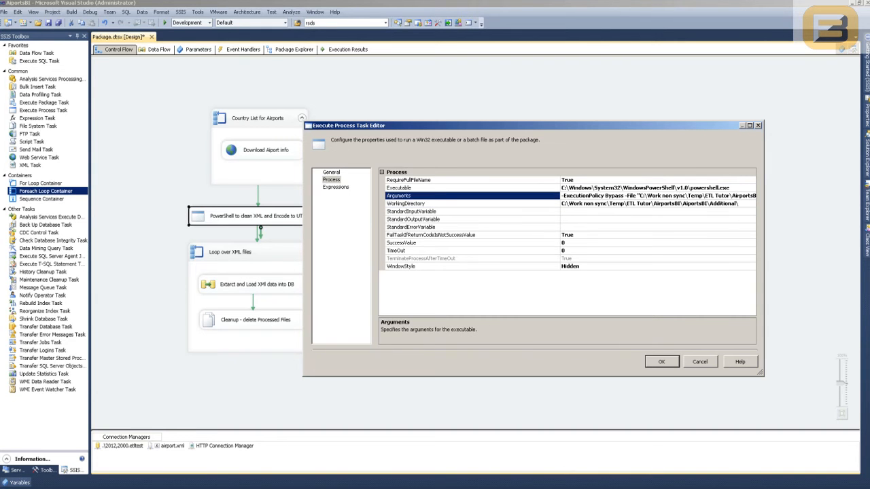
# Switch to Windows PowerShell ISE and examine the folder path and XML file filter of the foreach loop in powershell.ps1.
pyautogui.hotkey('alt', 'Tab')
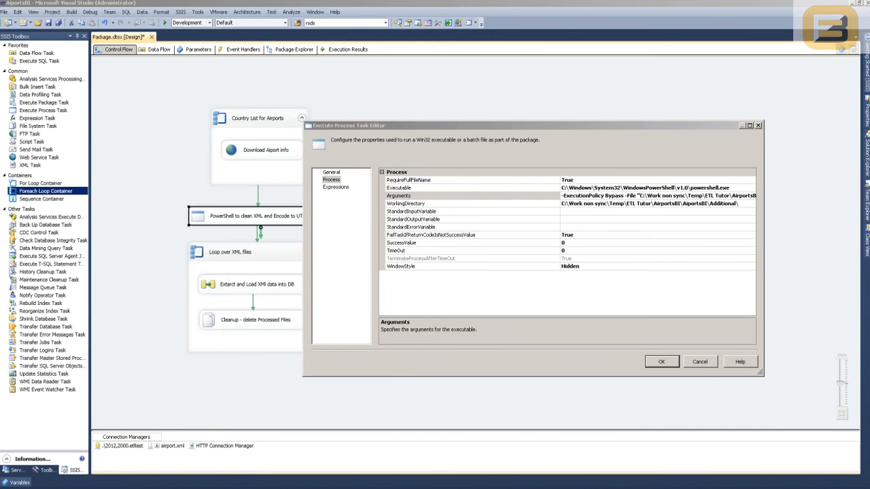
pyautogui.moveTo(869, 326); pyautogui.dragTo(465, 105)
pyautogui.doubleClick(465, 105)
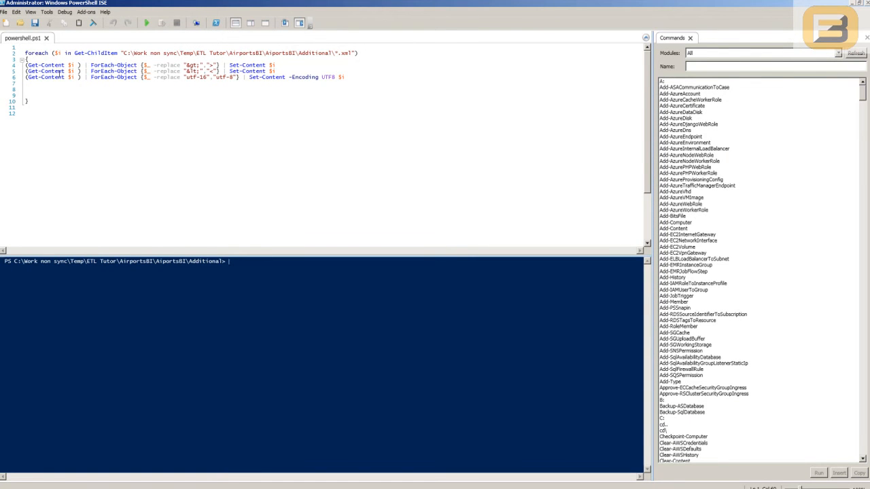
pyautogui.doubleClick(37, 53)
pyautogui.click(85, 53)
pyautogui.moveTo(332, 53); pyautogui.dragTo(124, 53)
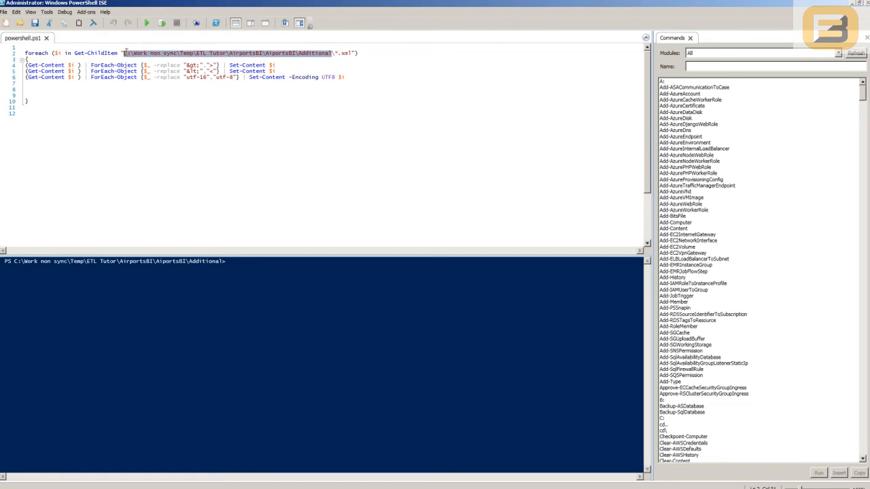
pyautogui.doubleClick(346, 53)
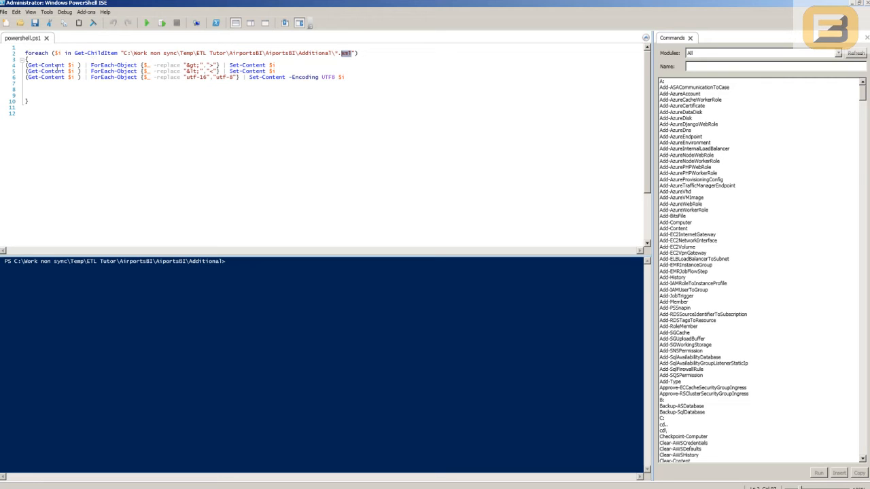
# Review the script's character replacement lines and its utf-16 to utf-8 replacement with the UTF8 encoding option.
pyautogui.doubleClick(58, 53)
pyautogui.click(197, 65)
pyautogui.click(69, 91)
pyautogui.click(206, 79)
pyautogui.moveTo(185, 79); pyautogui.dragTo(224, 84)
pyautogui.click(234, 79)
pyautogui.moveTo(292, 79); pyautogui.dragTo(345, 79)
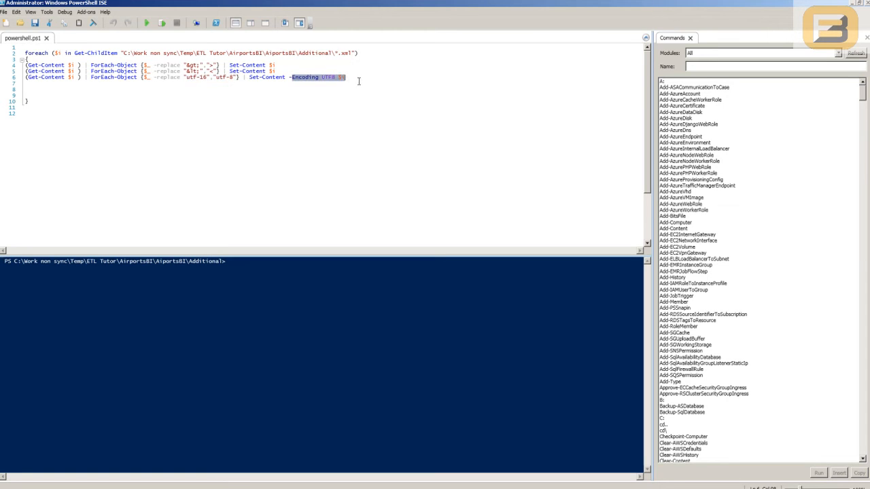
# Remove the blank lines before the closing brace of the foreach loop in powershell.ps1.
pyautogui.click(363, 116)
pyautogui.press('Delete')
pyautogui.press('Delete')
pyautogui.press('Delete')
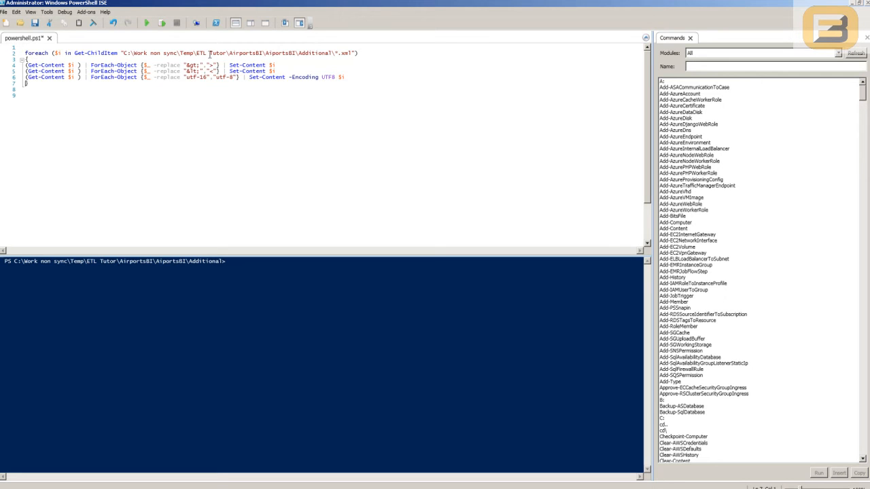
# Close the PowerShell script window, return to Visual Studio and accept the Execute Process Task settings.
pyautogui.hotkey('ctrl', 'a')
pyautogui.click(218, 171)
pyautogui.click(864, 4)
pyautogui.click(462, 286)
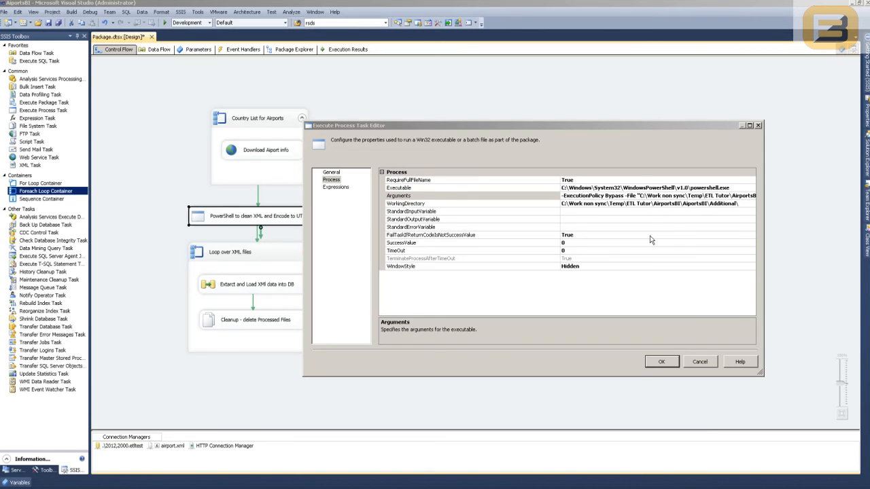
pyautogui.click(663, 361)
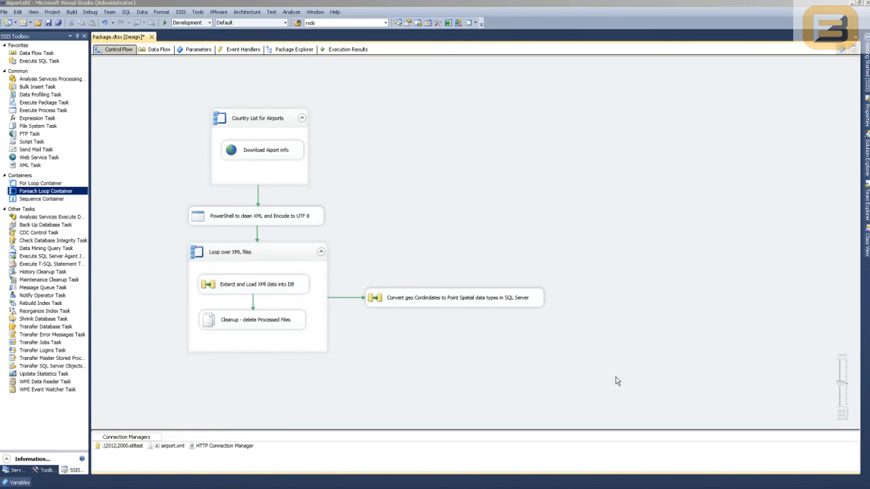
# Open the Loop over XML files container and review its file enumerator's folder path and *.xml file filter.
pyautogui.doubleClick(250, 252)
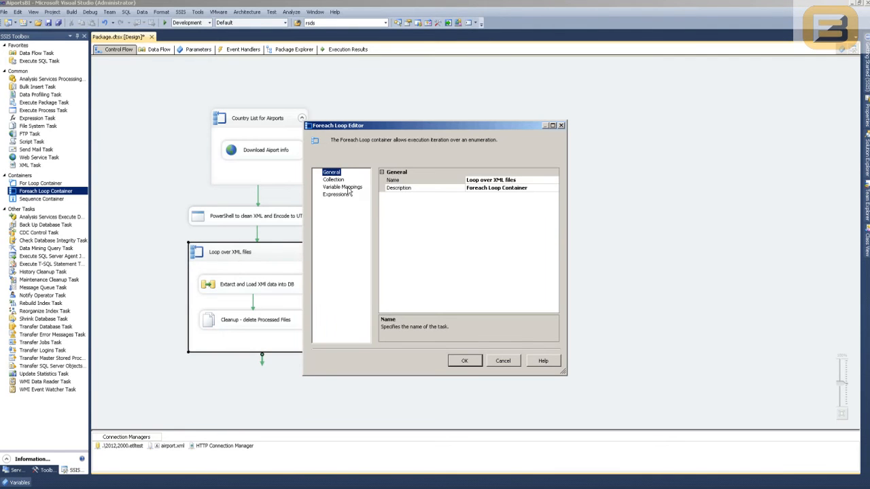
pyautogui.click(335, 180)
pyautogui.click(535, 181)
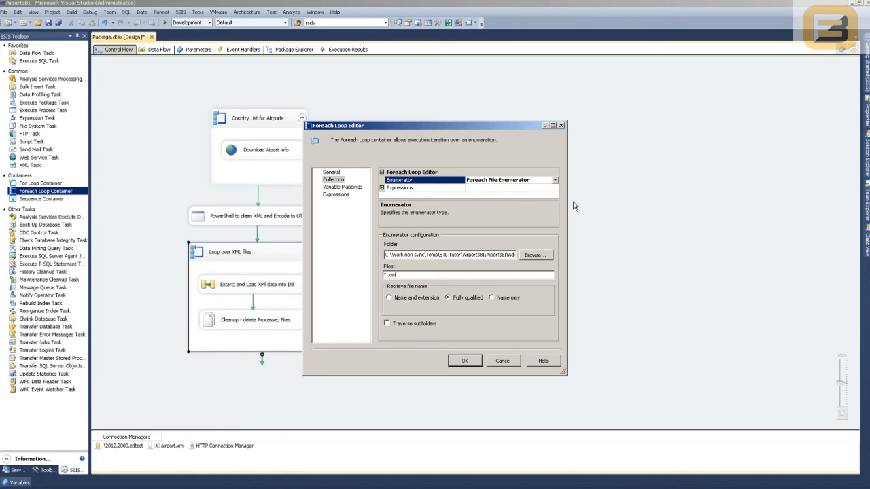
pyautogui.click(472, 255)
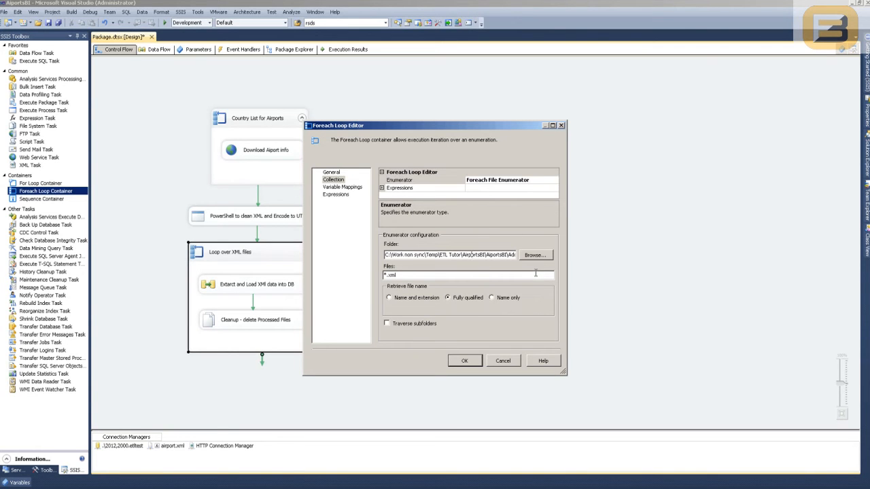
pyautogui.press('End')
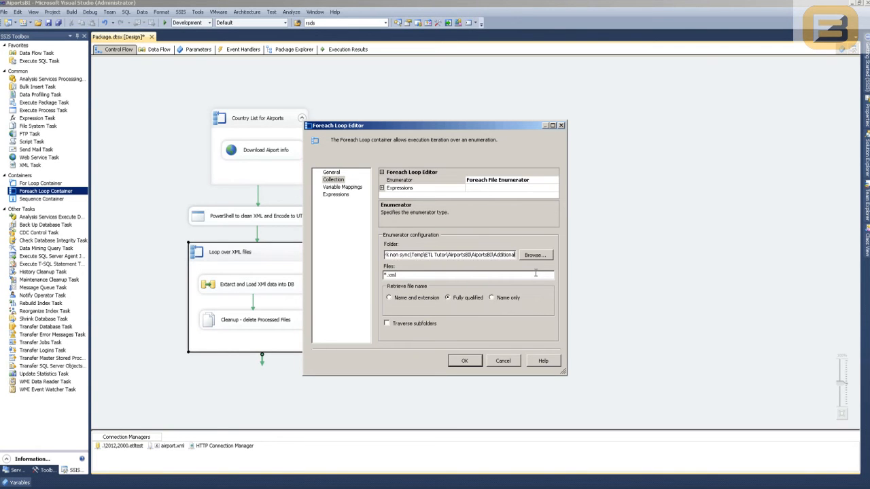
pyautogui.click(429, 276)
# Check the User::xmlpath variable mapping against the loop's collection settings, and leave the Foreach Loop editor without saving changes.
pyautogui.click(343, 187)
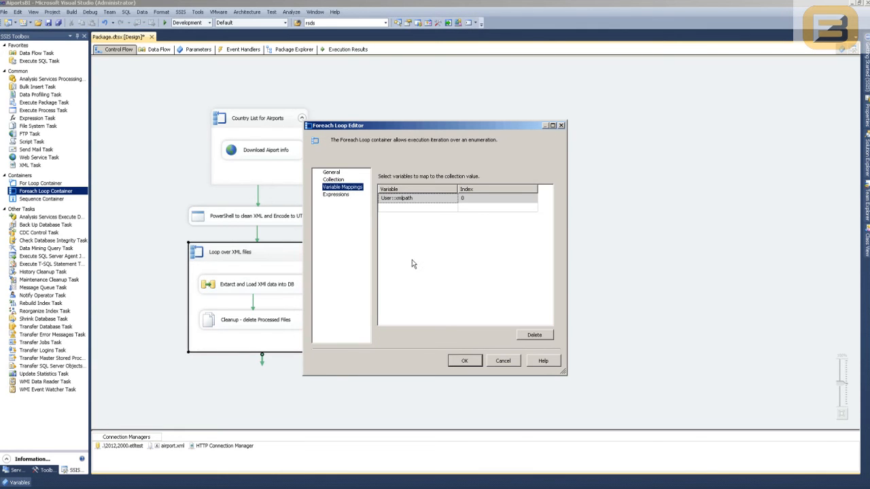
pyautogui.click(333, 180)
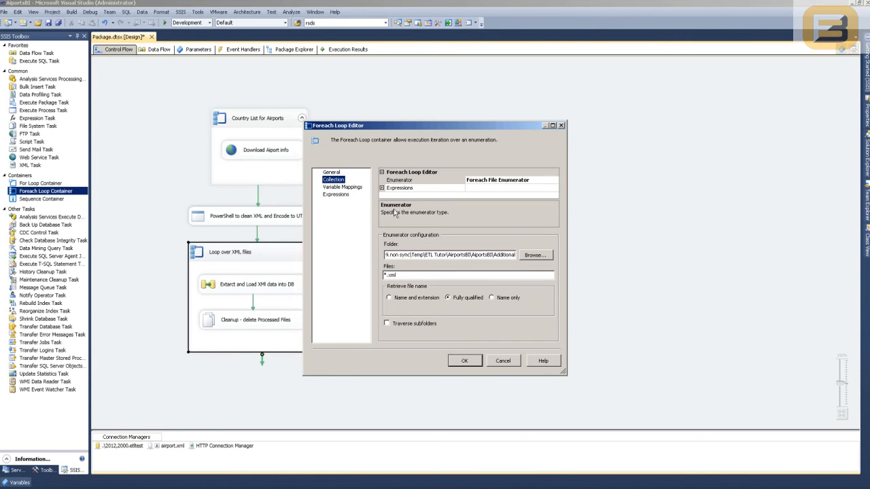
pyautogui.click(344, 187)
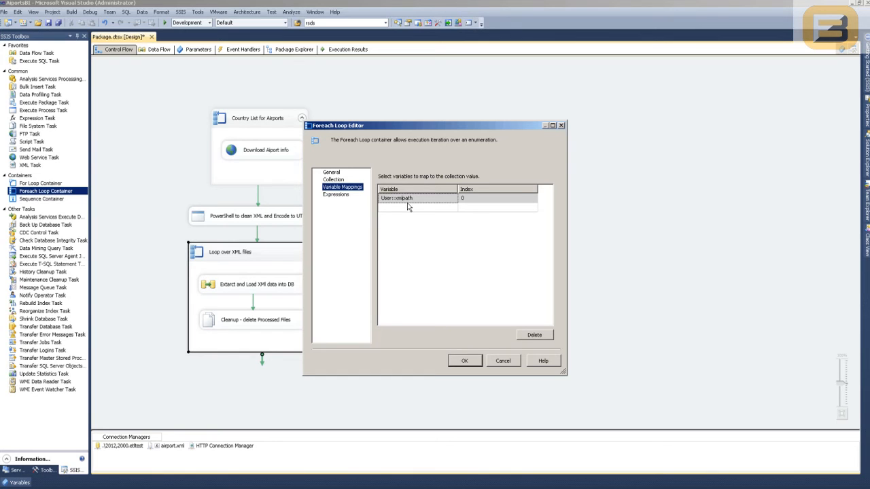
pyautogui.click(512, 365)
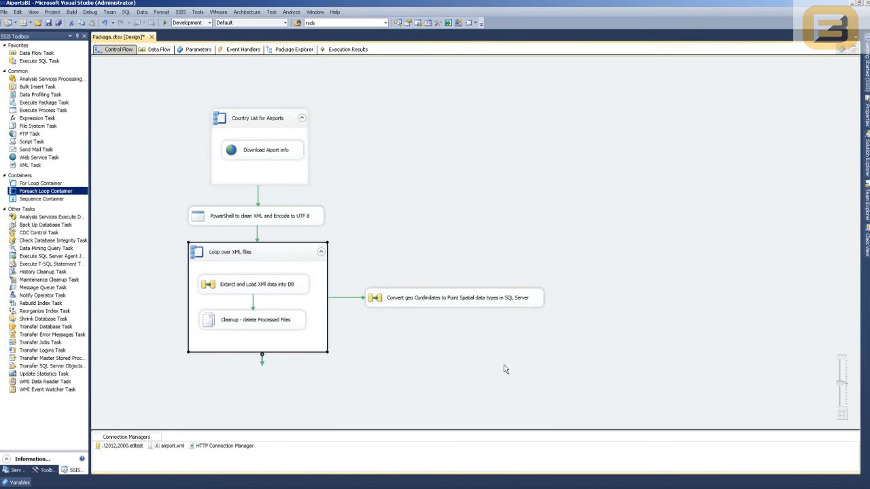
# Open the Extarct and Load XMl data into DB data flow, select Iterative XML File path, and locate the XML Source component.
pyautogui.doubleClick(263, 286)
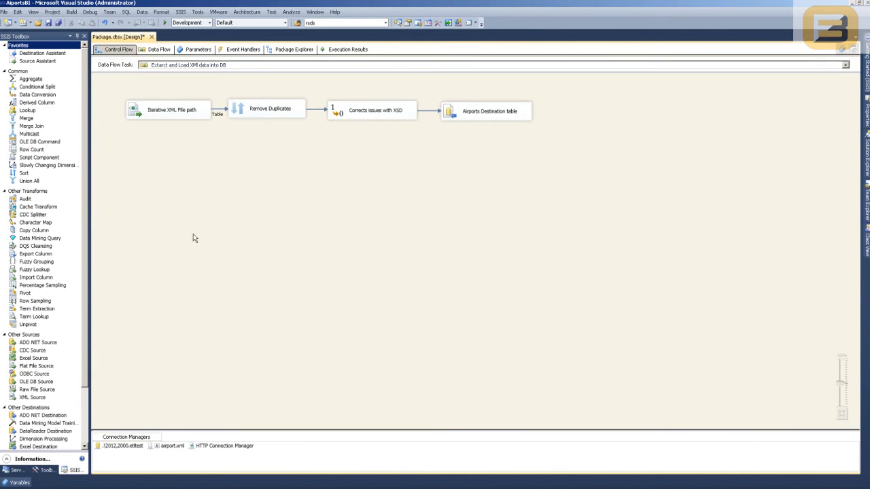
pyautogui.click(118, 49)
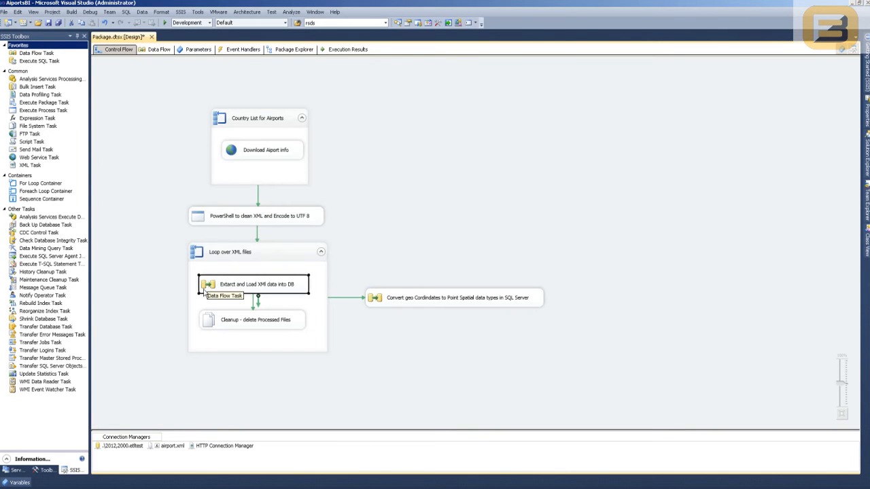
pyautogui.doubleClick(284, 288)
pyautogui.click(172, 114)
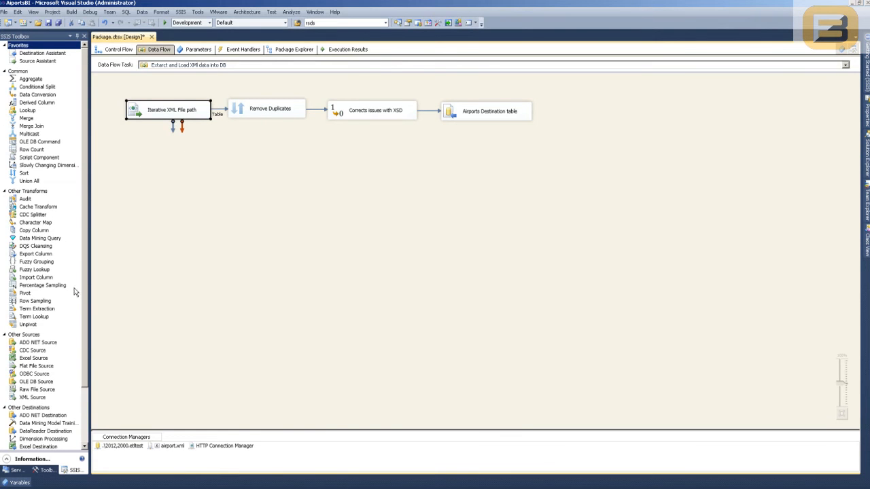
pyautogui.scroll(-3, 60, 339)
pyautogui.click(39, 331)
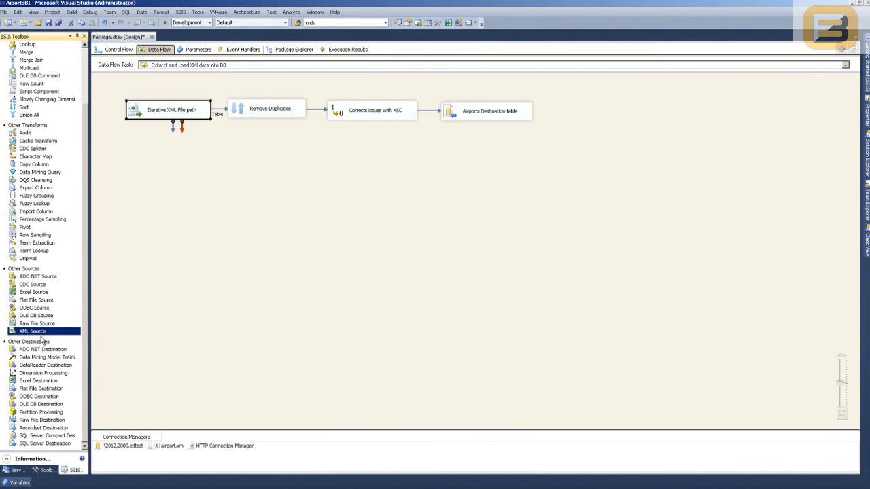
# Set the XSD location of the Iterative XML File path source to string.xsd in the Additional folder.
pyautogui.doubleClick(163, 113)
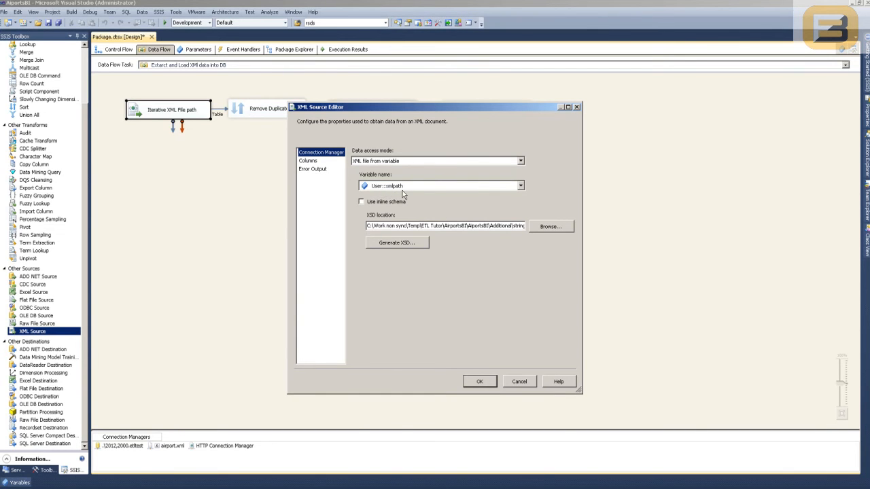
pyautogui.click(396, 226)
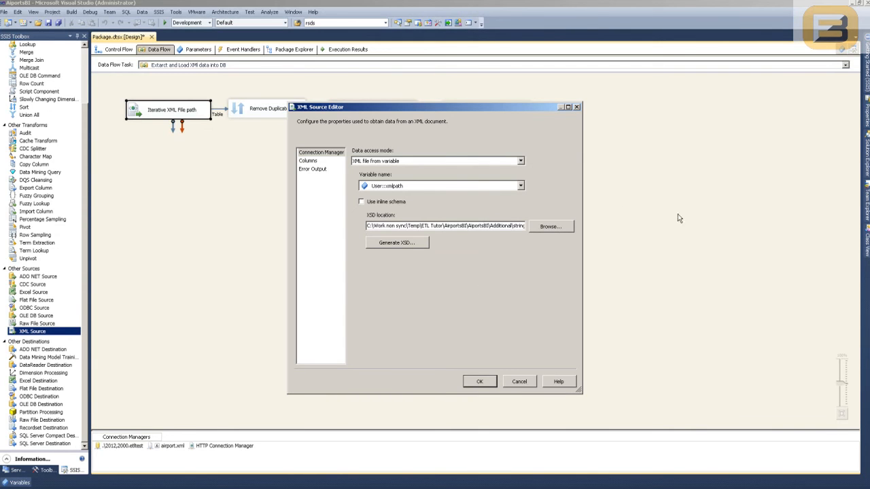
pyautogui.click(550, 227)
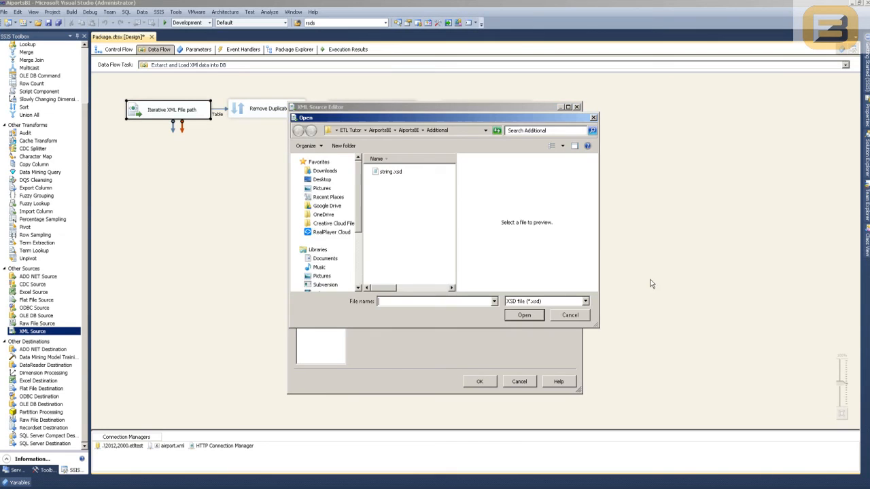
pyautogui.click(385, 176)
pyautogui.click(523, 315)
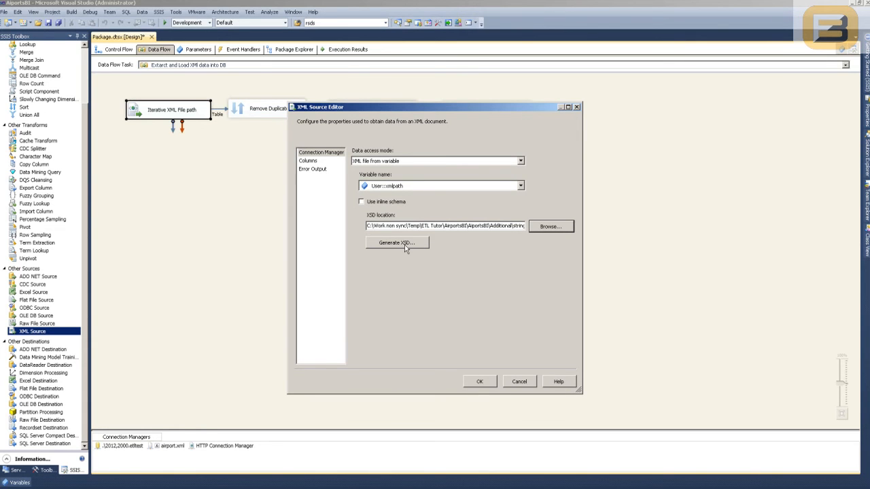
# Show the XML source's columns, accept the column length warnings, and choose Table as the output name.
pyautogui.click(310, 162)
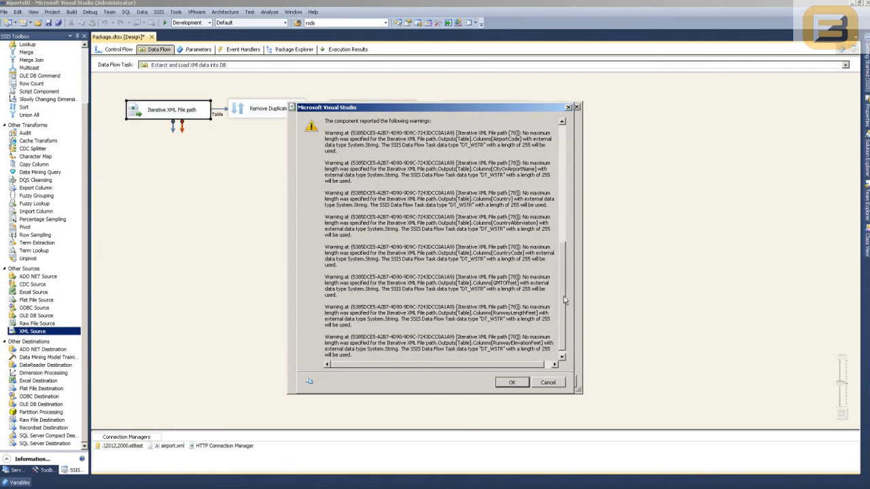
pyautogui.scroll(-2, 571, 202)
pyautogui.click(512, 382)
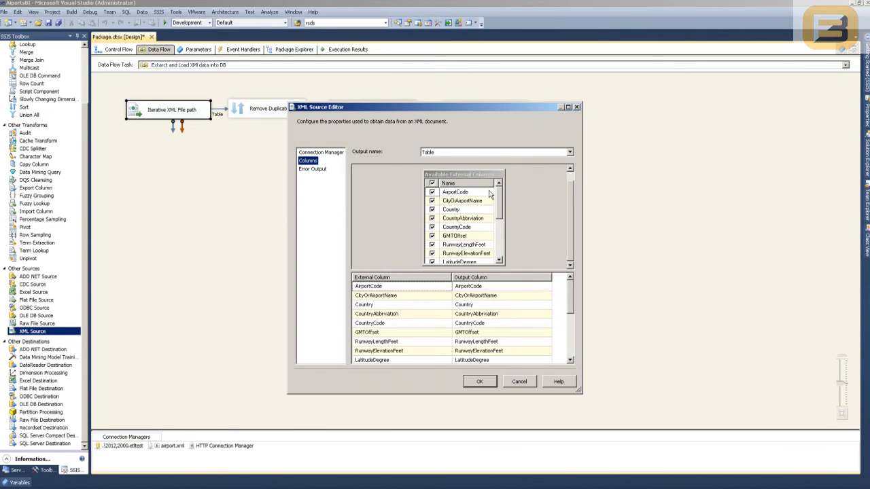
pyautogui.click(489, 152)
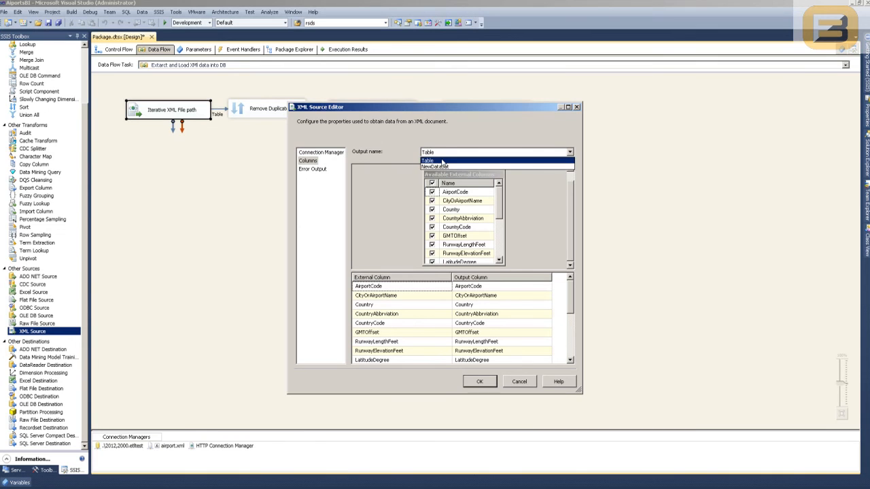
pyautogui.click(444, 156)
# Review the available external columns of the Table output and accept the XML source settings.
pyautogui.moveTo(499, 197)
pyautogui.mouseDown()
pyautogui.moveTo(499, 238)
pyautogui.moveTo(499, 197)
pyautogui.mouseUp()
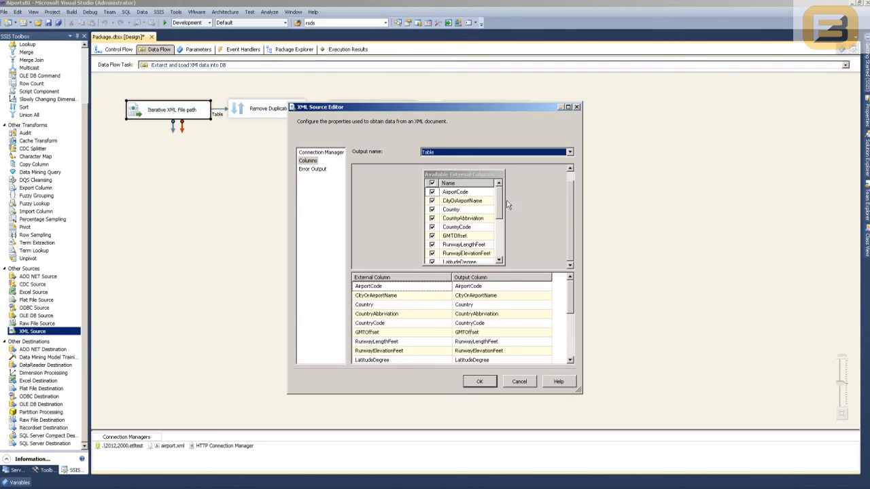
pyautogui.moveTo(500, 199)
pyautogui.mouseDown()
pyautogui.moveTo(501, 241)
pyautogui.moveTo(501, 204)
pyautogui.mouseUp()
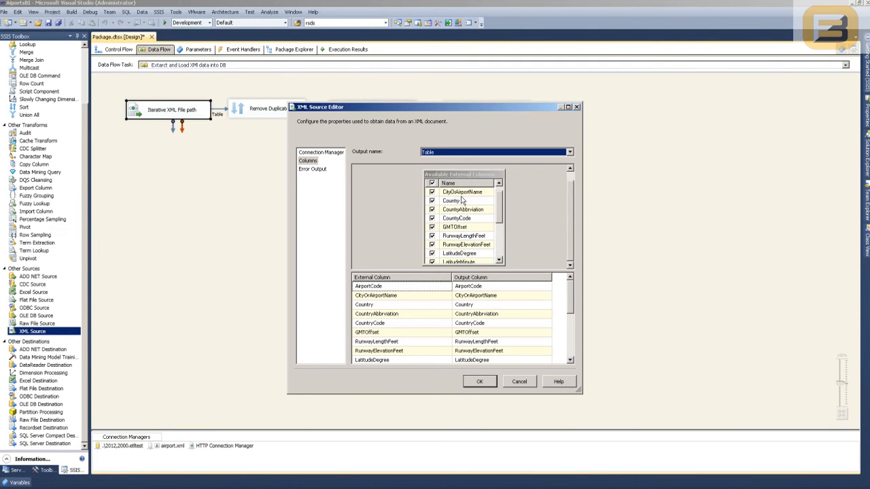
pyautogui.scroll(1, 498, 203)
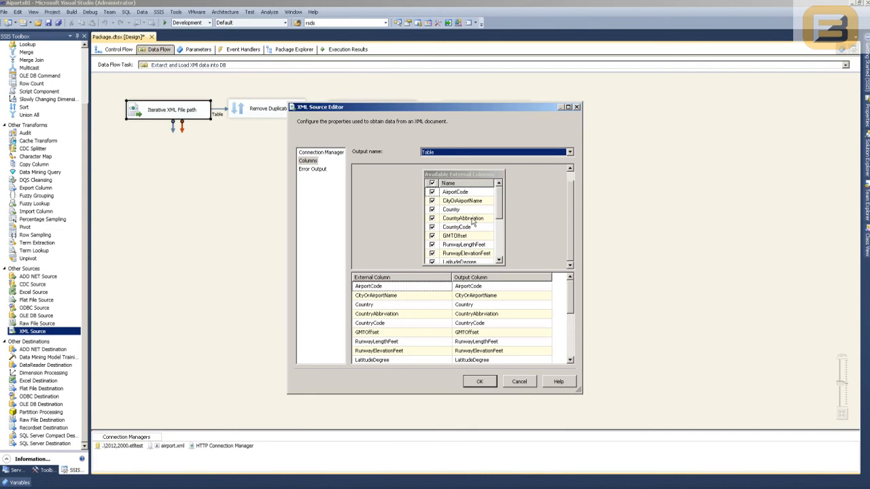
pyautogui.moveTo(499, 210); pyautogui.dragTo(501, 256)
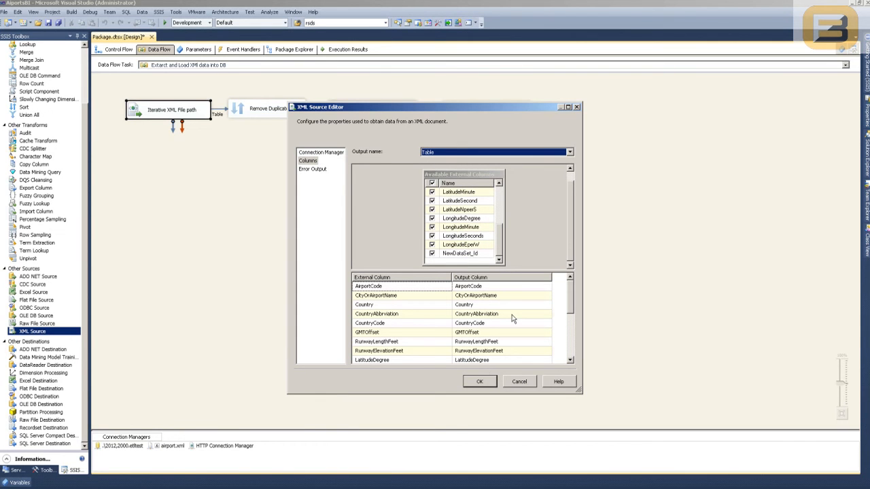
pyautogui.moveTo(512, 319)
pyautogui.moveTo(510, 363)
pyautogui.click(480, 382)
# Review the sort columns and the duplicate row removal option of the Remove Duplicates transformation, and accept its settings.
pyautogui.doubleClick(270, 113)
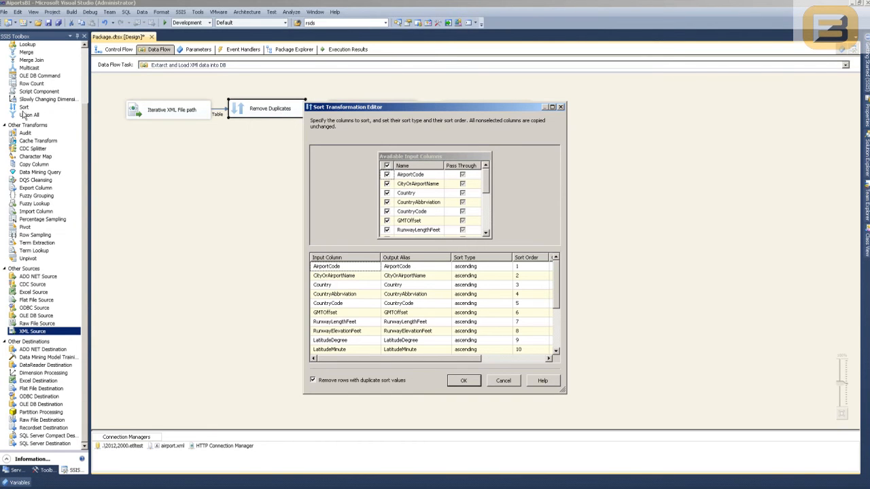
pyautogui.click(313, 380)
pyautogui.moveTo(485, 182)
pyautogui.mouseDown()
pyautogui.moveTo(485, 231)
pyautogui.moveTo(483, 174)
pyautogui.mouseUp()
pyautogui.click(464, 382)
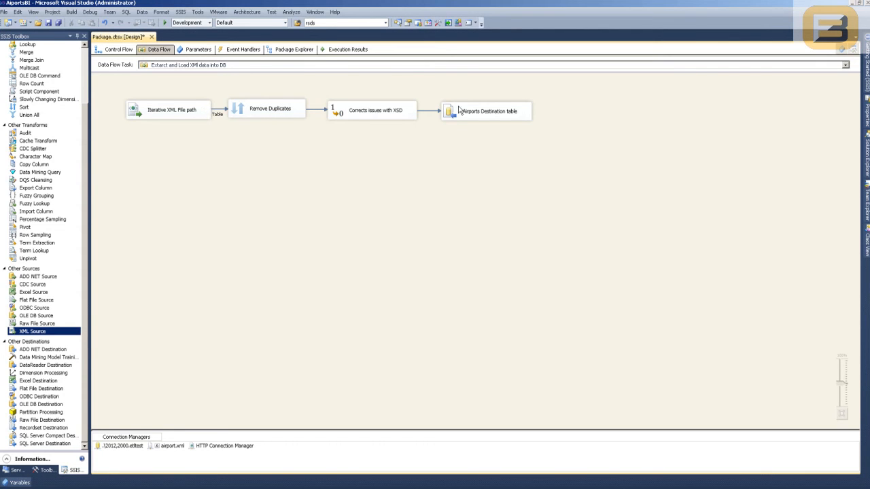
# Examine the converted columns and their data types in the Corrects issues with XSD data conversion, and accept its settings.
pyautogui.doubleClick(387, 112)
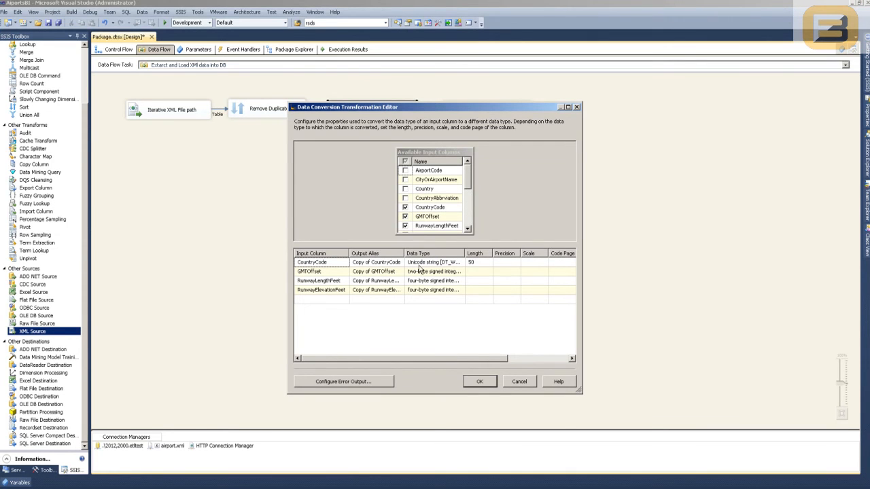
pyautogui.moveTo(464, 255); pyautogui.dragTo(472, 255)
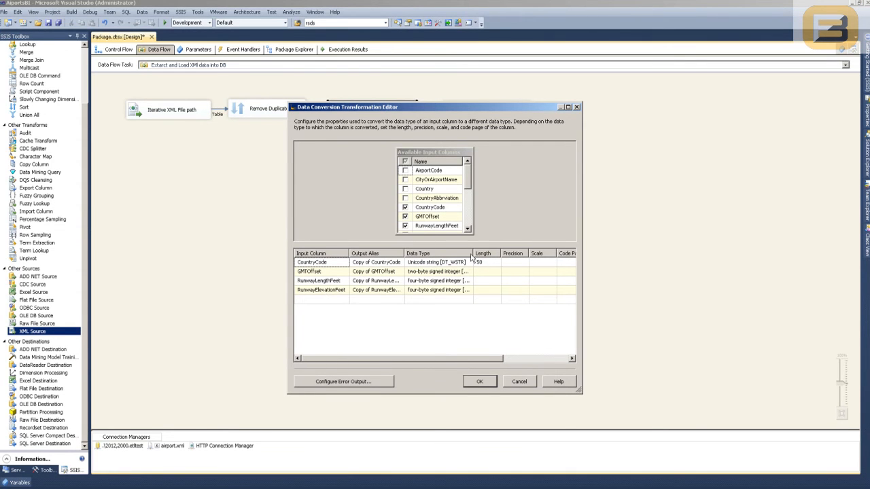
pyautogui.moveTo(470, 179); pyautogui.dragTo(469, 206)
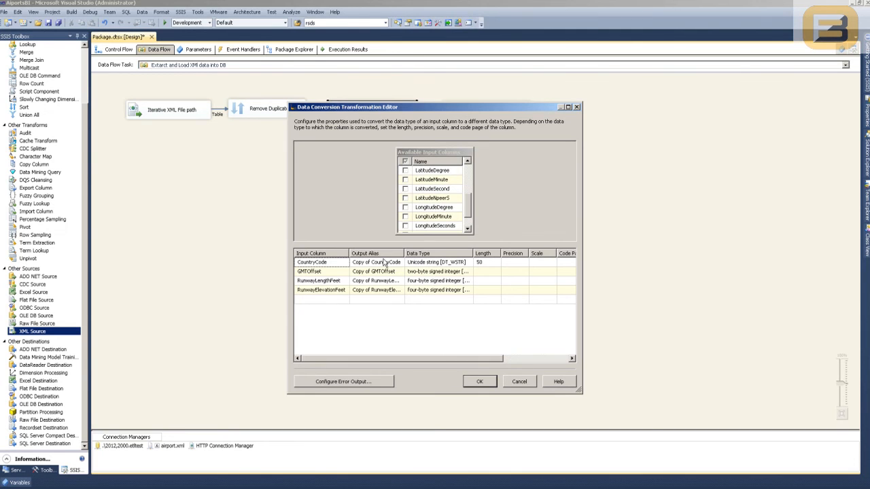
pyautogui.click(516, 385)
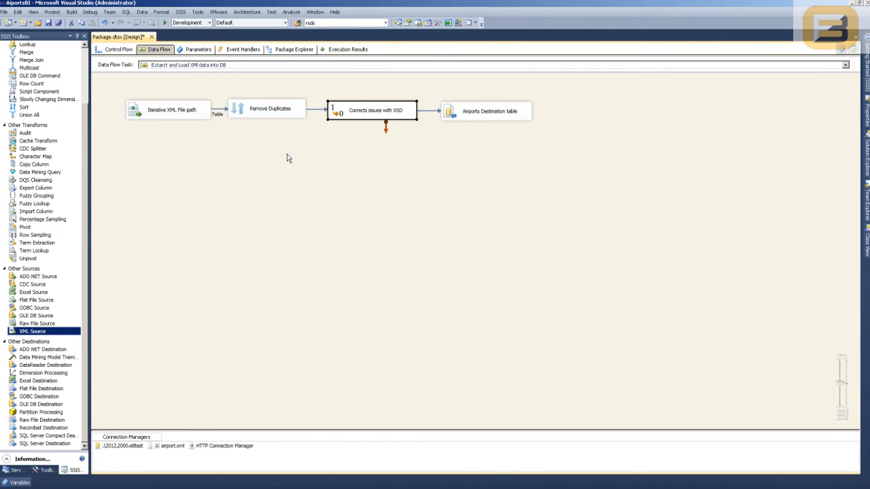
pyautogui.click(374, 107)
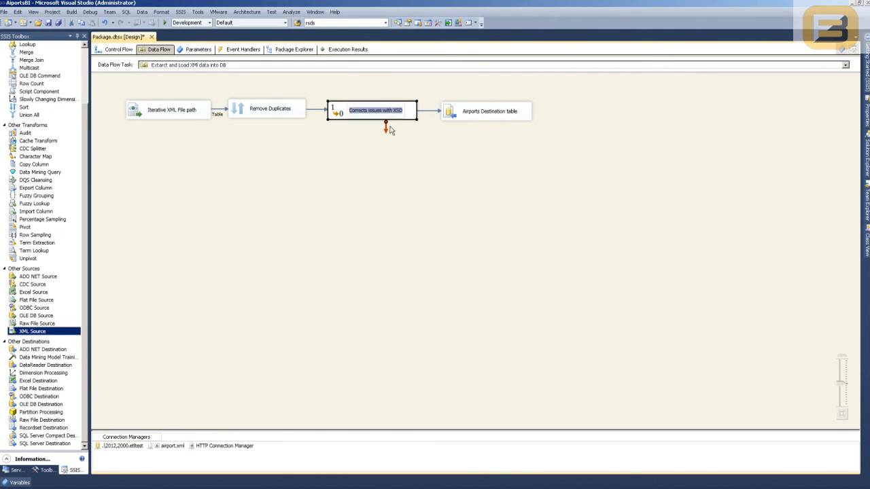
pyautogui.doubleClick(387, 114)
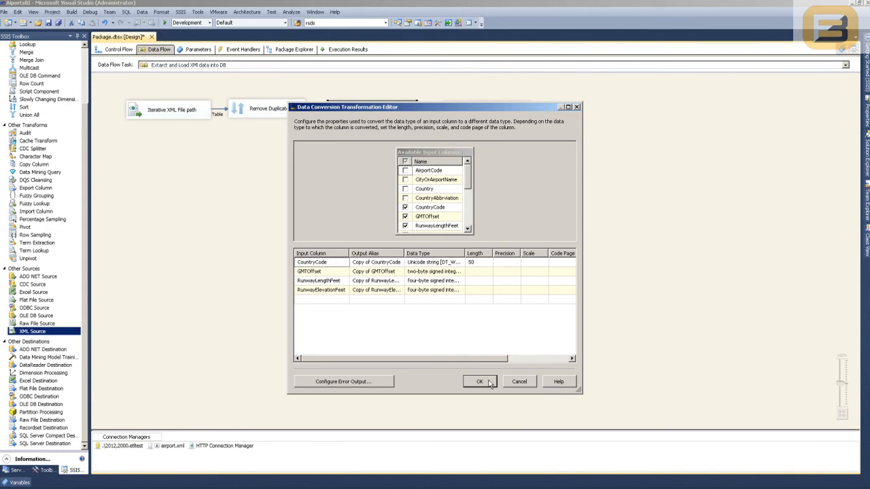
pyautogui.click(480, 382)
# Trace the data flow from Iterative XML File path to Airports Destination table, and locate the SQL Server Destination component.
pyautogui.click(466, 117)
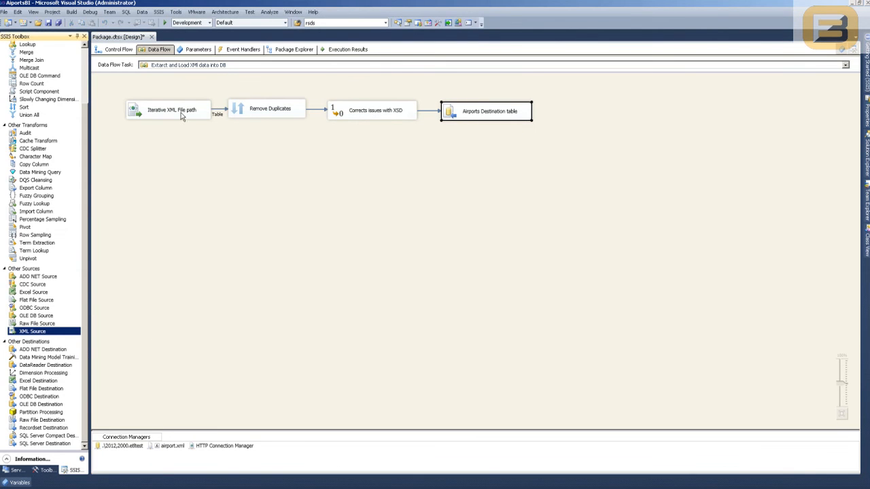
pyautogui.click(180, 114)
pyautogui.click(285, 118)
pyautogui.click(405, 115)
pyautogui.click(474, 117)
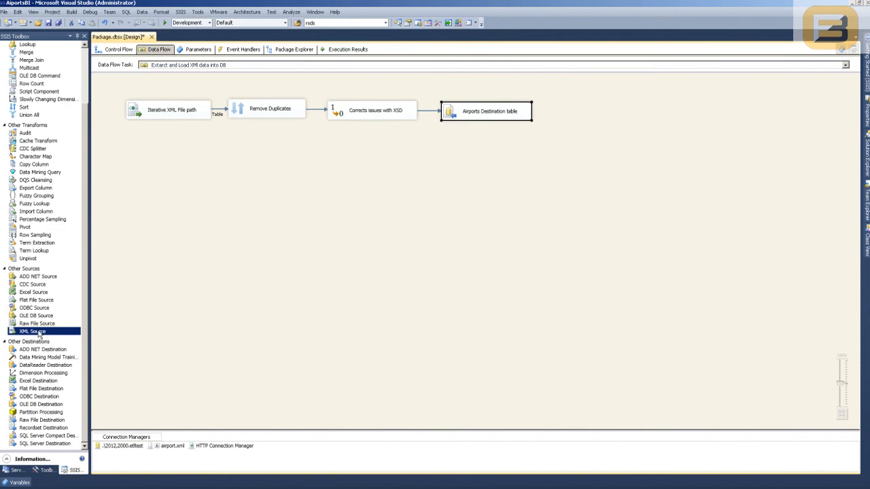
pyautogui.click(85, 405)
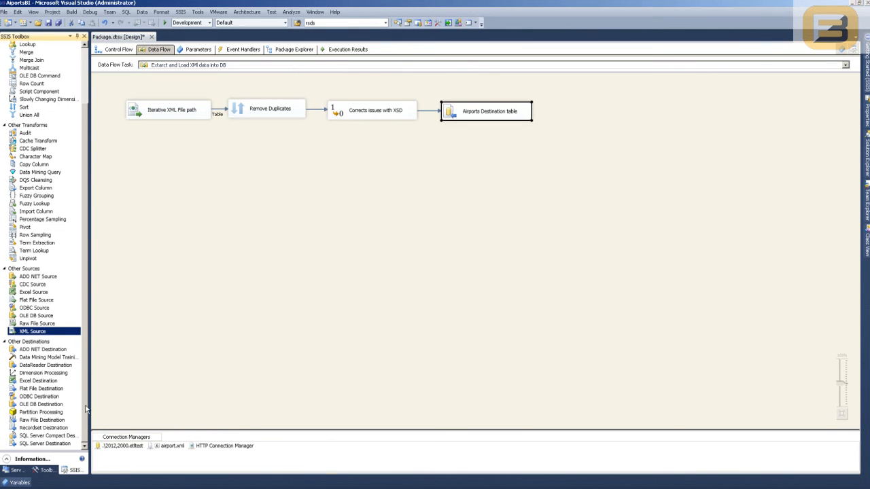
pyautogui.click(44, 444)
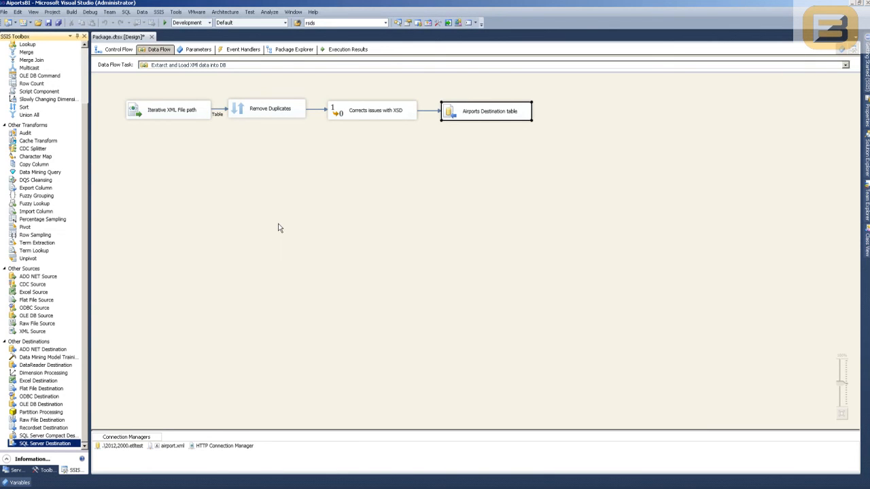
# Open the Airports Destination table settings and choose [dbo].[Airports] as the table to load.
pyautogui.doubleClick(467, 116)
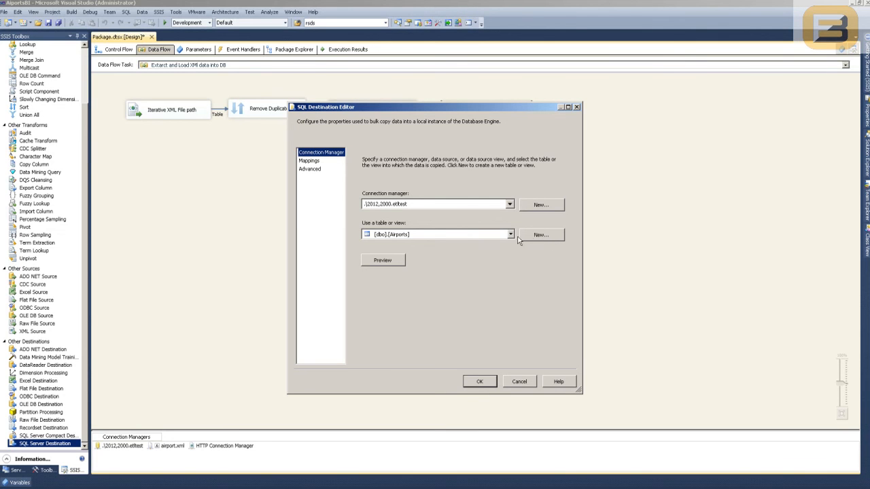
pyautogui.click(437, 237)
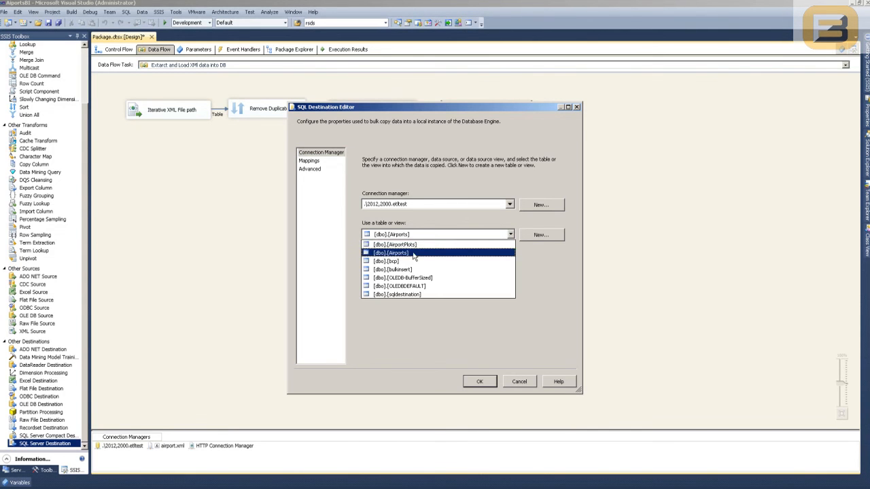
pyautogui.click(414, 249)
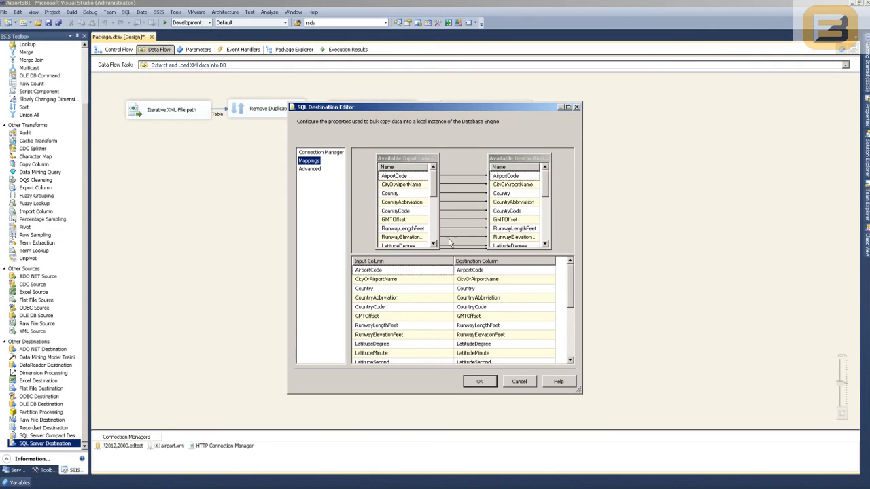
# Review the mappings between all input and destination columns of the Airports table, and accept the destination settings.
pyautogui.scroll(-1, 572, 290)
pyautogui.scroll(-4, 572, 291)
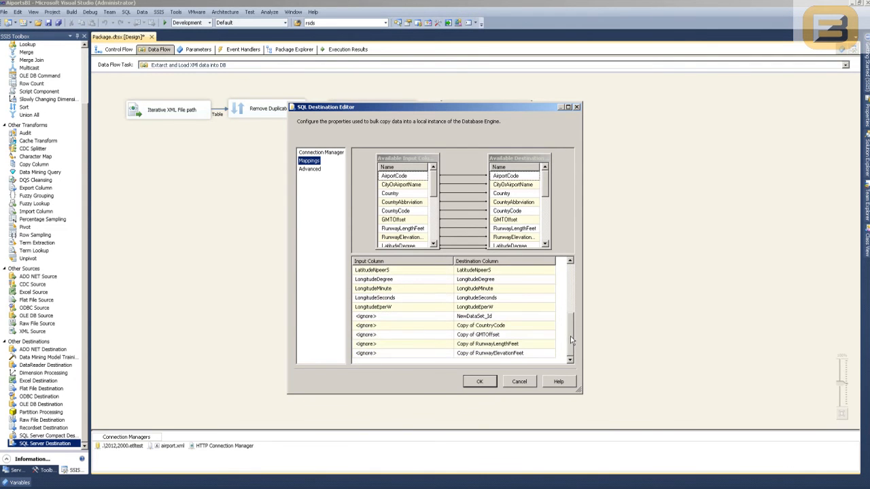
pyautogui.moveTo(438, 193); pyautogui.dragTo(435, 238)
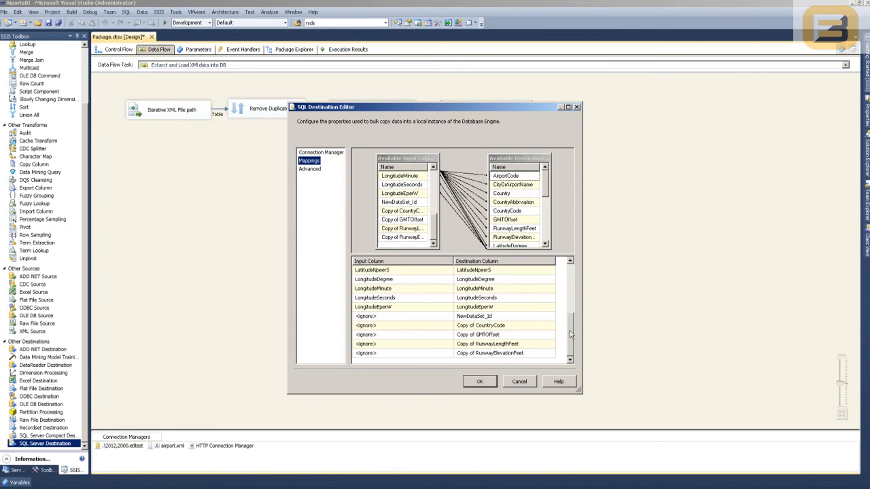
pyautogui.moveTo(570, 331); pyautogui.dragTo(563, 284)
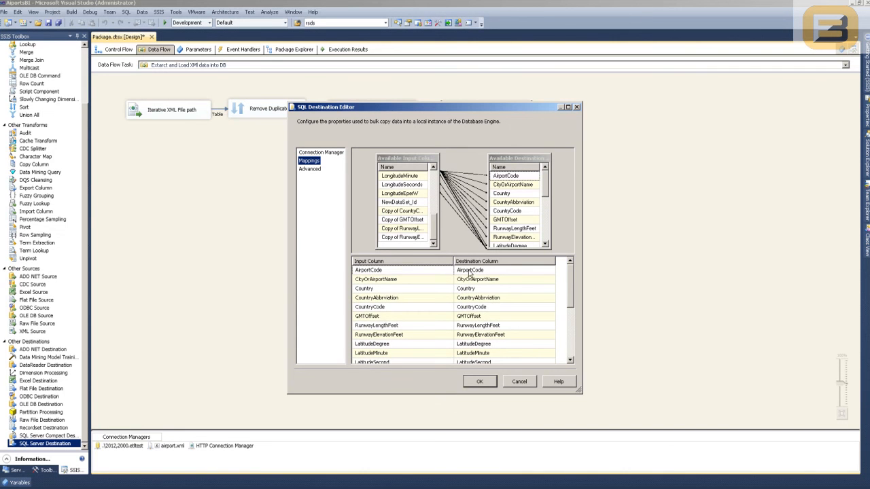
pyautogui.moveTo(549, 188); pyautogui.dragTo(552, 230)
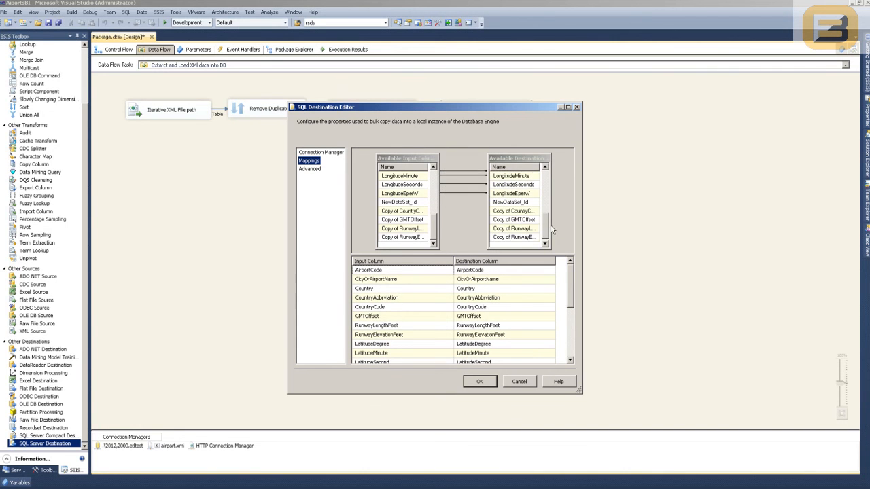
pyautogui.click(479, 382)
pyautogui.click(477, 387)
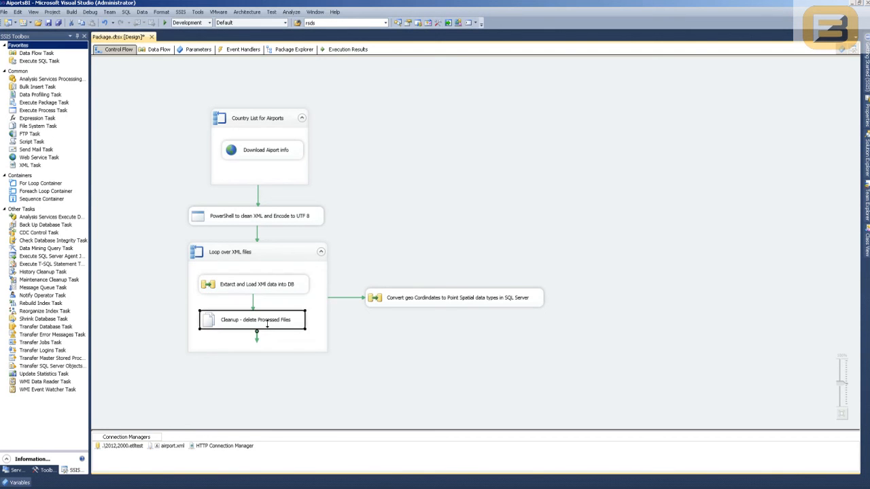
# Review the operation and source variable of the Cleanup - delete Processed Files task, accept its settings, and select the geo coordinates conversion task.
pyautogui.doubleClick(267, 322)
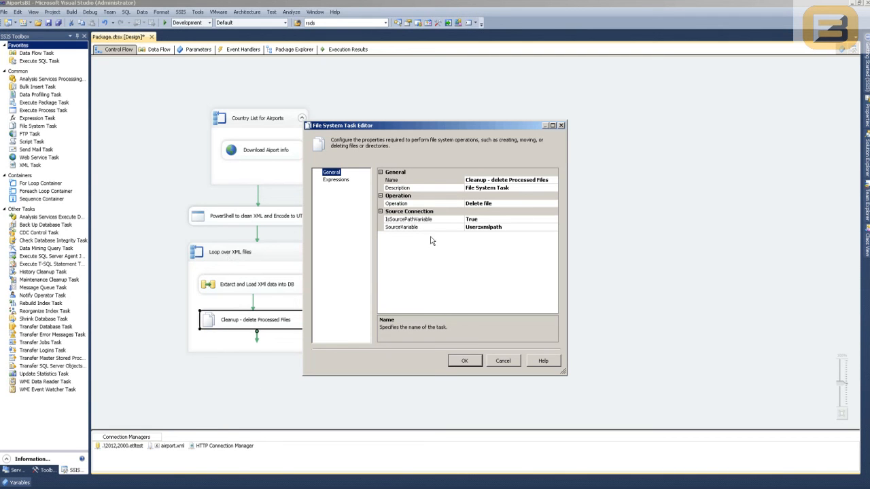
pyautogui.click(464, 361)
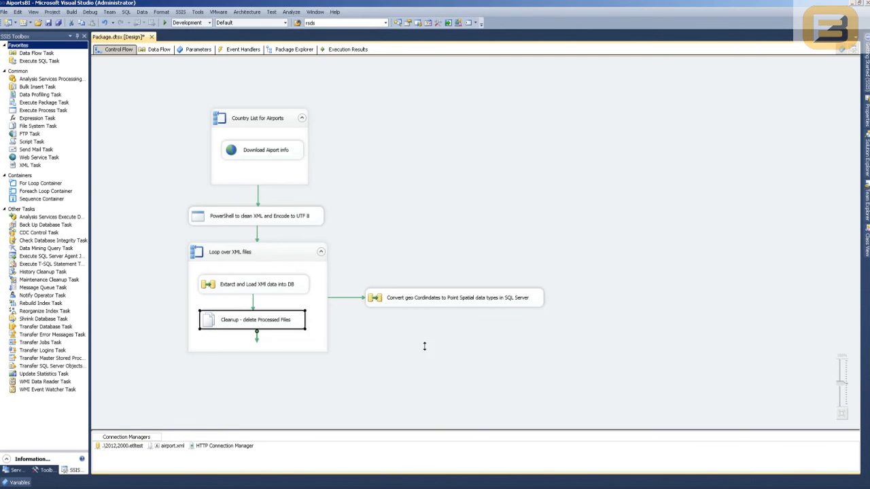
pyautogui.click(403, 312)
pyautogui.click(405, 300)
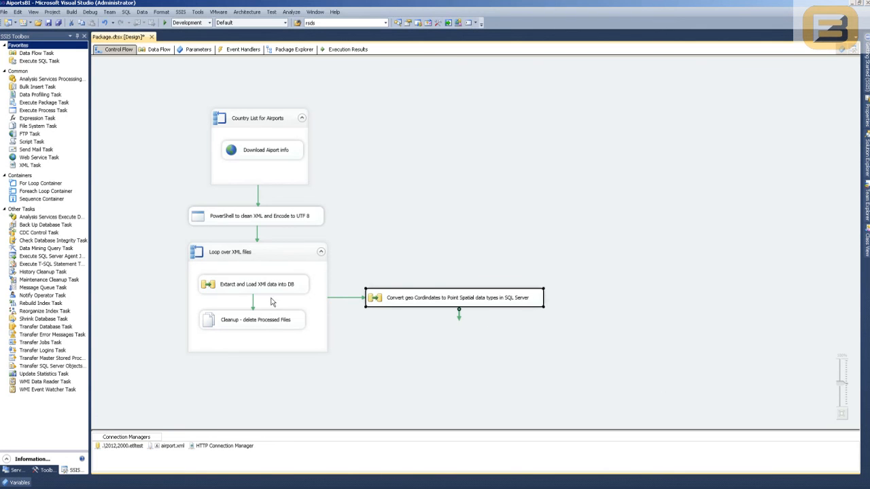
# Recheck the latitude and longitude column mappings in Airports Destination table, dismiss its settings, and return to the control flow.
pyautogui.doubleClick(237, 288)
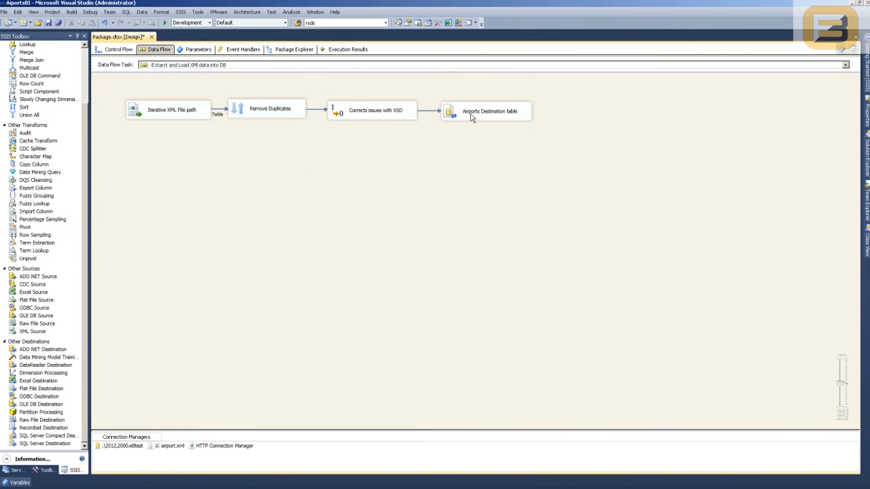
pyautogui.doubleClick(472, 115)
pyautogui.click(309, 161)
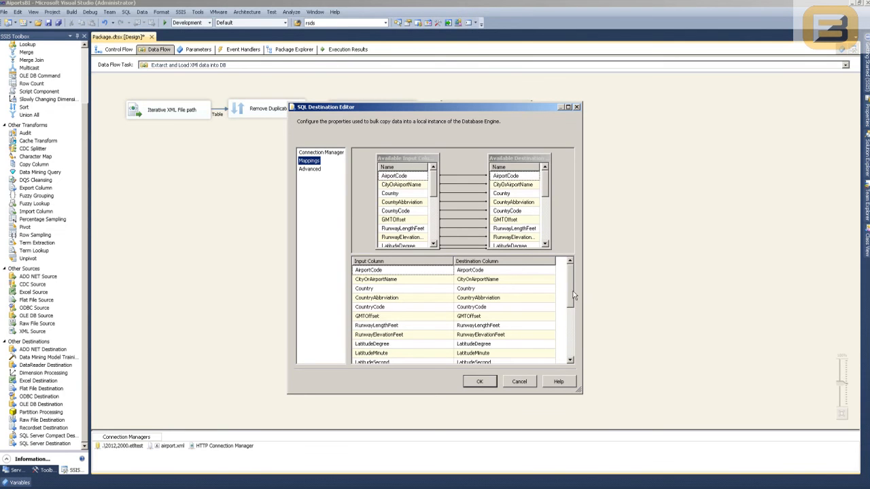
pyautogui.scroll(-2, 573, 296)
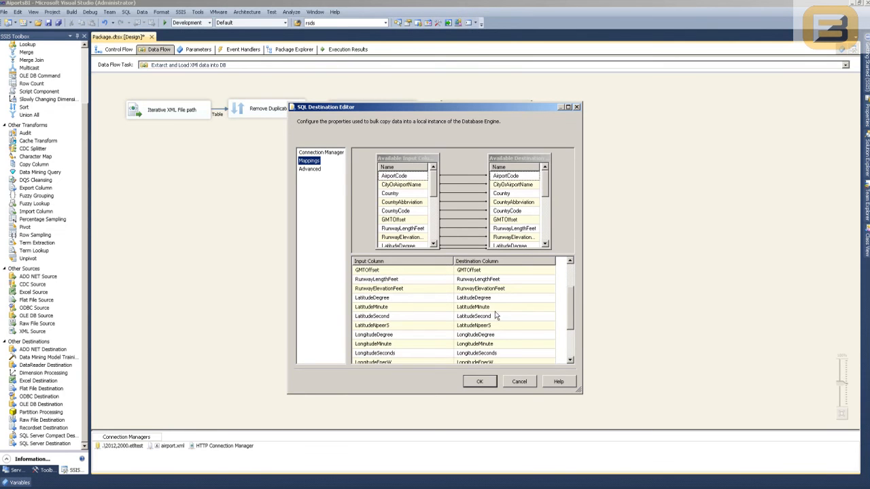
pyautogui.click(529, 383)
pyautogui.click(119, 51)
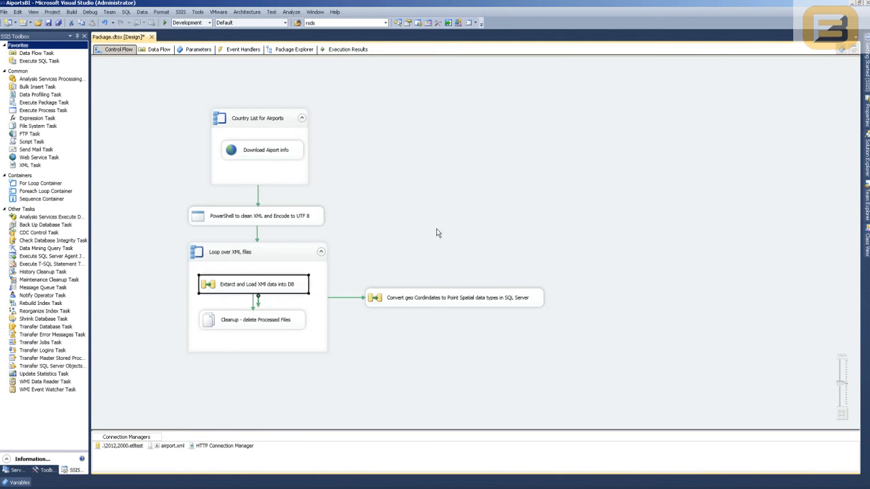
# Open the data flow of the task that converts geo coordinates to Point spatial data types in SQL Server.
pyautogui.doubleClick(459, 297)
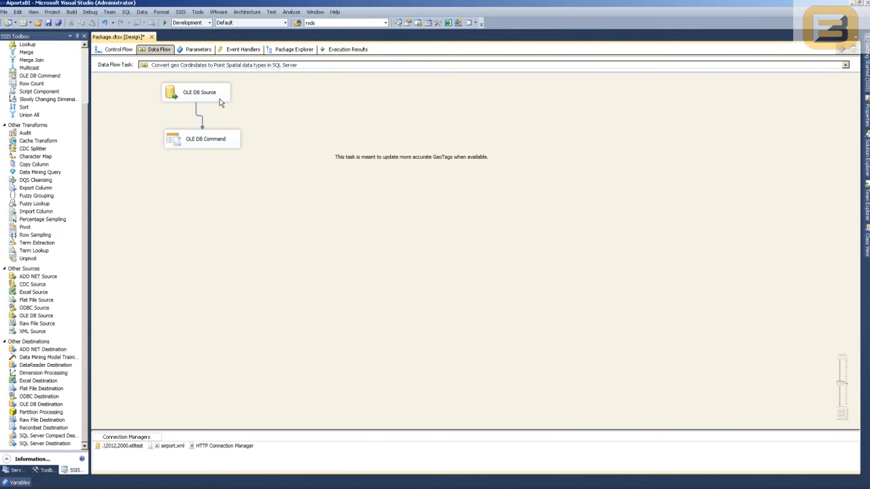
pyautogui.click(117, 49)
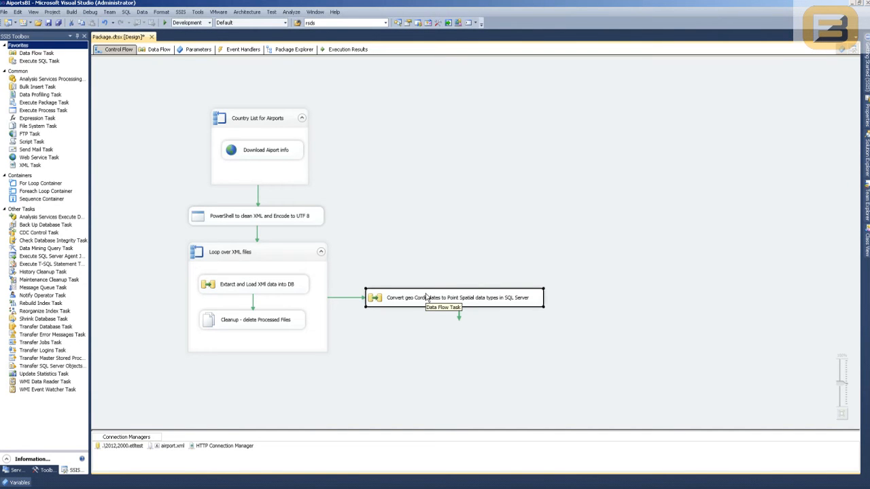
pyautogui.doubleClick(427, 298)
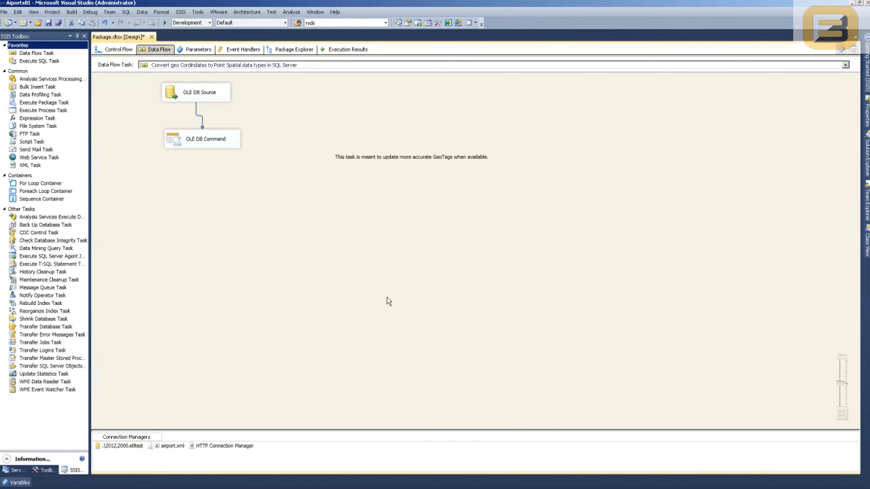
# Examine the OLE DB Source's SQL command that builds geography points, check its output columns, and accept the settings.
pyautogui.doubleClick(216, 100)
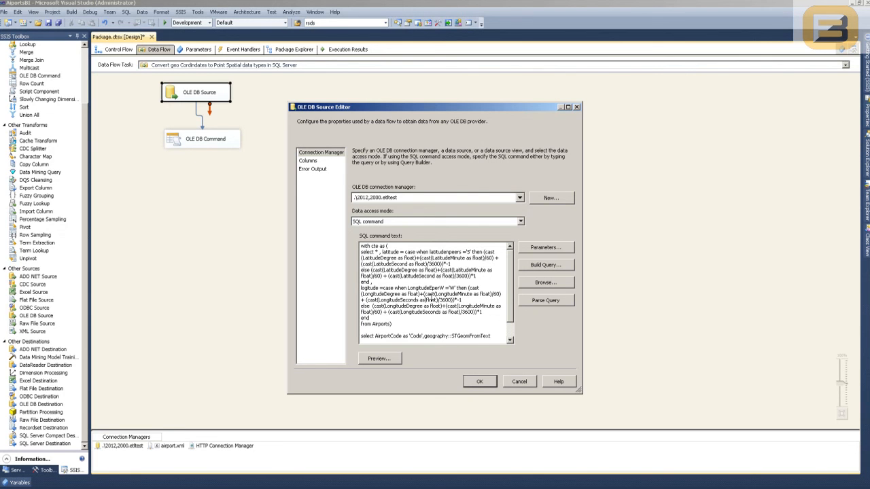
pyautogui.scroll(-1, 407, 277)
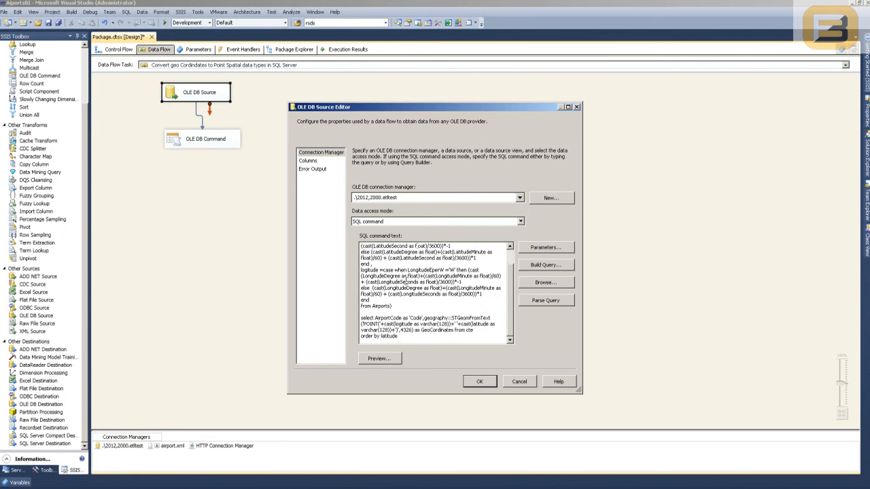
pyautogui.doubleClick(393, 318)
pyautogui.doubleClick(450, 318)
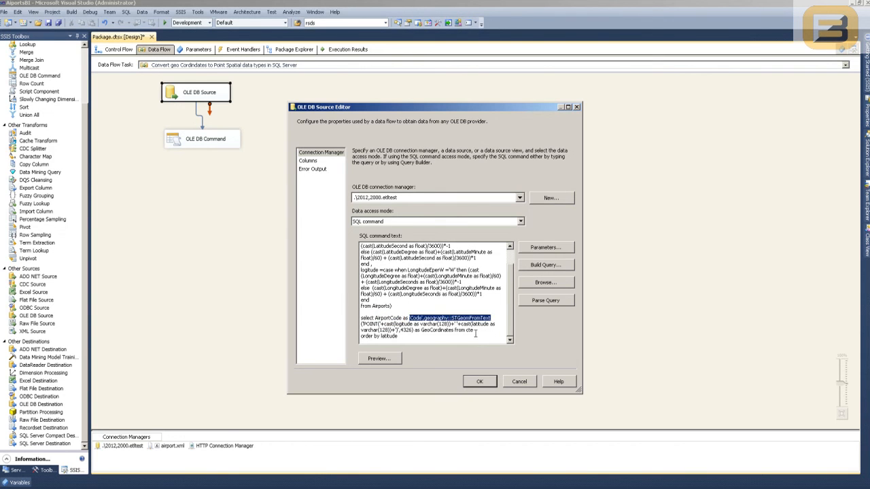
pyautogui.click(458, 319)
pyautogui.click(368, 326)
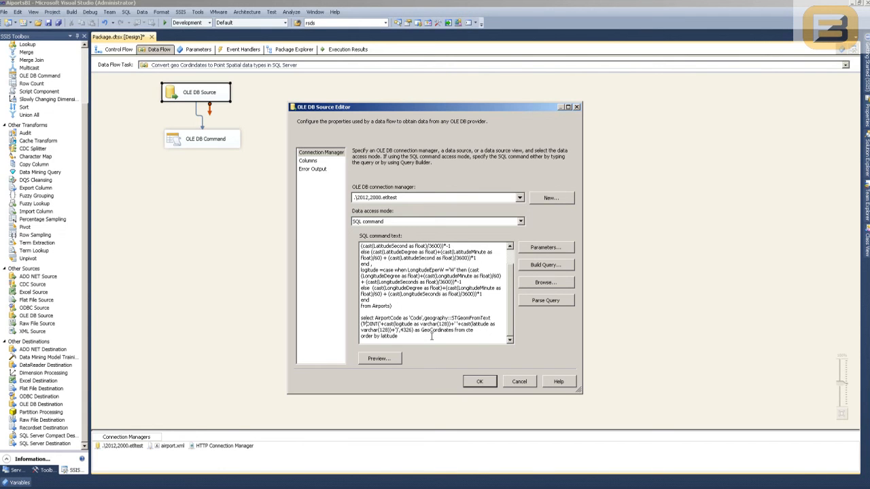
pyautogui.moveTo(416, 330); pyautogui.dragTo(379, 330)
pyautogui.click(309, 161)
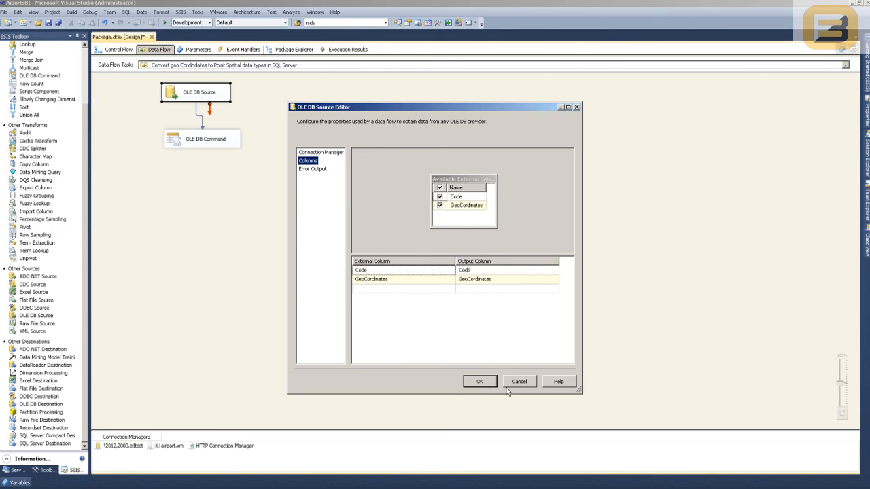
pyautogui.click(479, 381)
# Review the OLE DB Command's SqlCommand property and its parameter column mappings, and accept the settings.
pyautogui.doubleClick(224, 144)
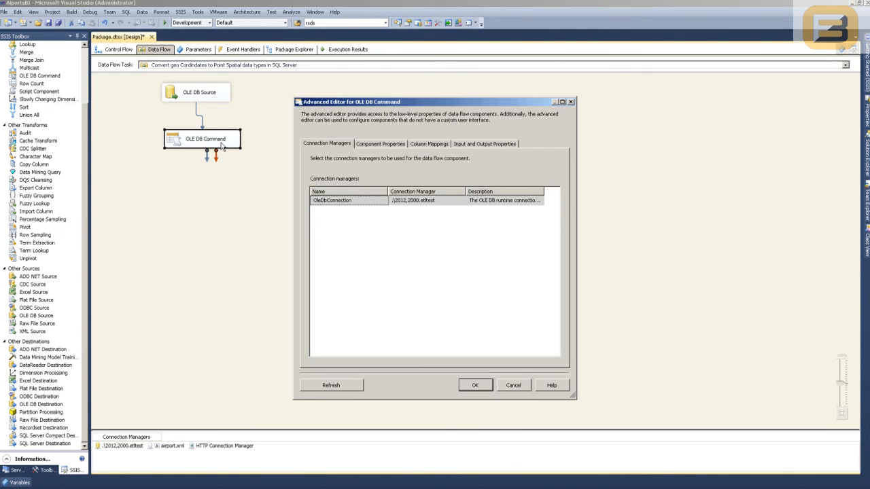
pyautogui.click(375, 146)
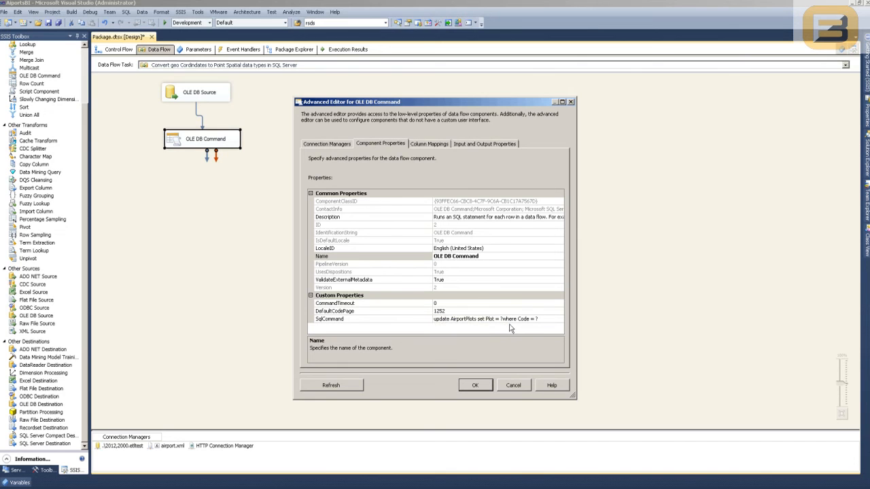
pyautogui.click(415, 145)
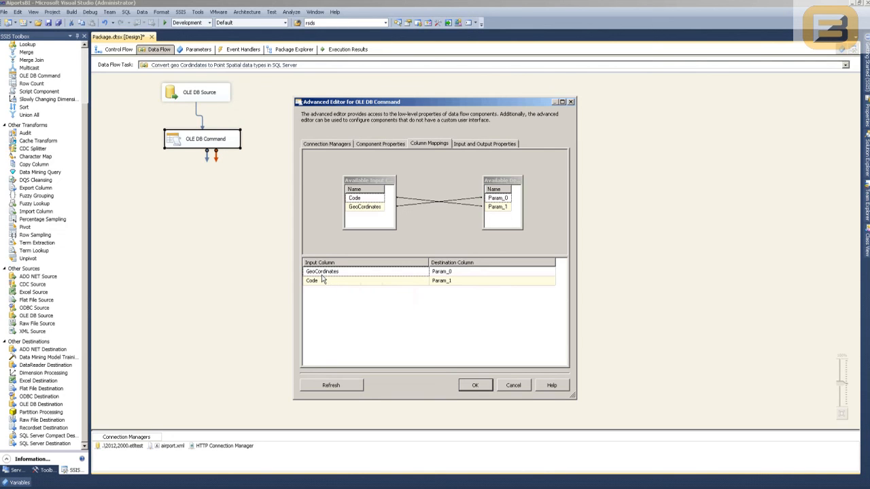
pyautogui.click(413, 273)
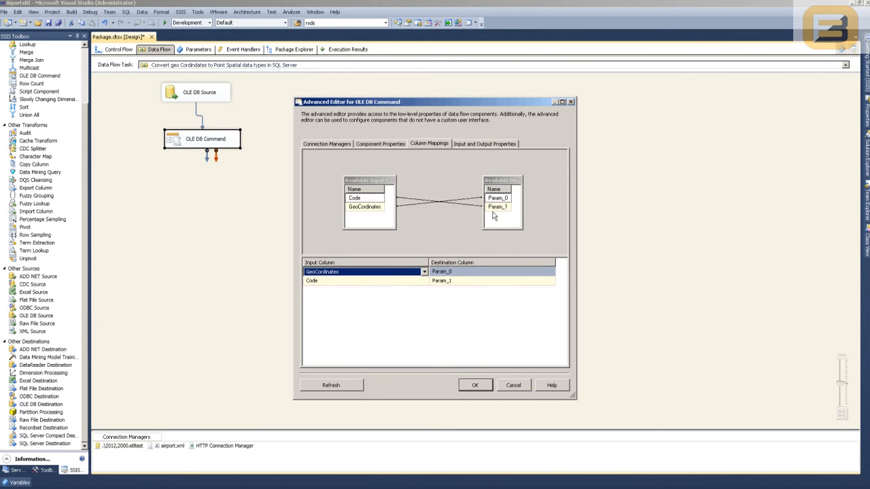
pyautogui.click(476, 386)
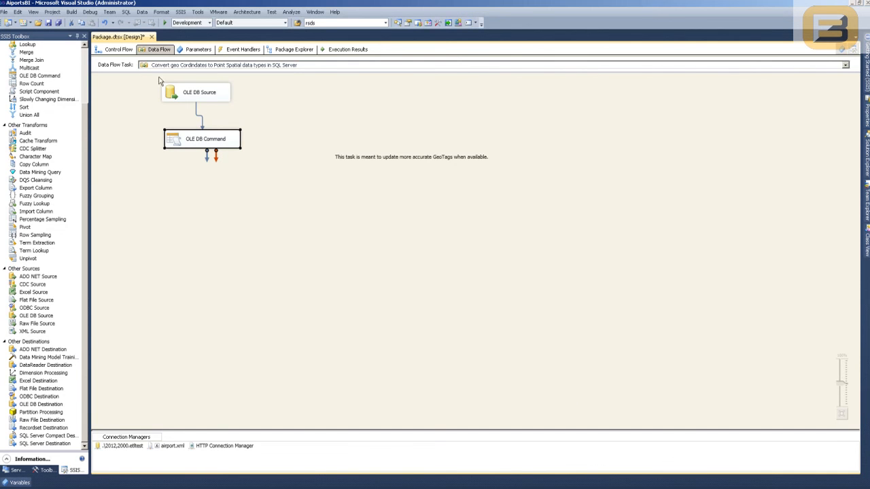
# Return to the control flow and start debugging the package.
pyautogui.click(130, 53)
pyautogui.click(412, 192)
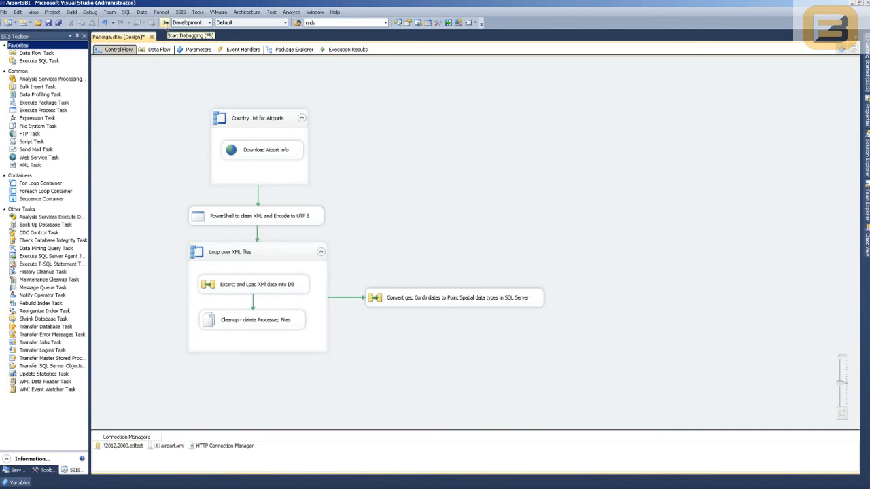
pyautogui.click(165, 22)
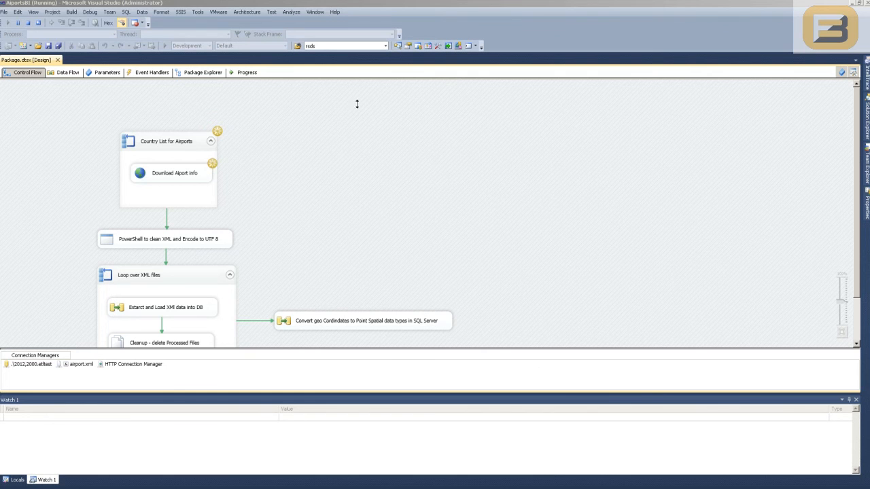
# Switch to SQL Server Management Studio and expand the tables of the etltest database.
pyautogui.moveTo(1, 102); pyautogui.dragTo(364, 80)
pyautogui.doubleClick(364, 81)
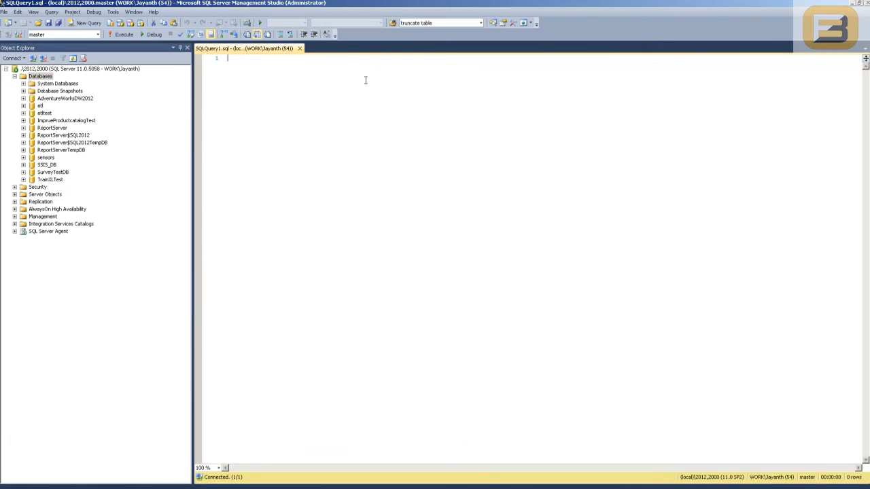
pyautogui.click(23, 112)
pyautogui.click(31, 128)
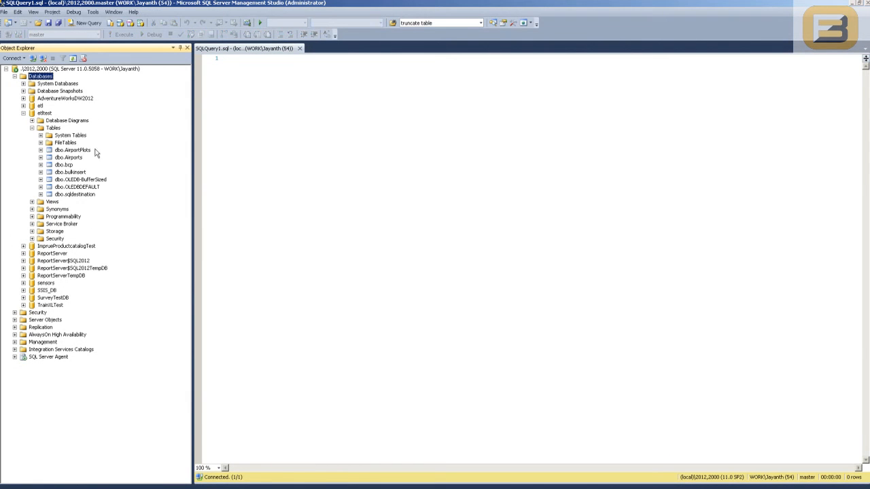
# Write the query select * from [dbo].[Airports], inserting the table name from the object tree, and execute it.
pyautogui.moveTo(79, 158); pyautogui.dragTo(313, 161)
pyautogui.press('Home')
pyautogui.write('select 8')
pyautogui.write(' from')
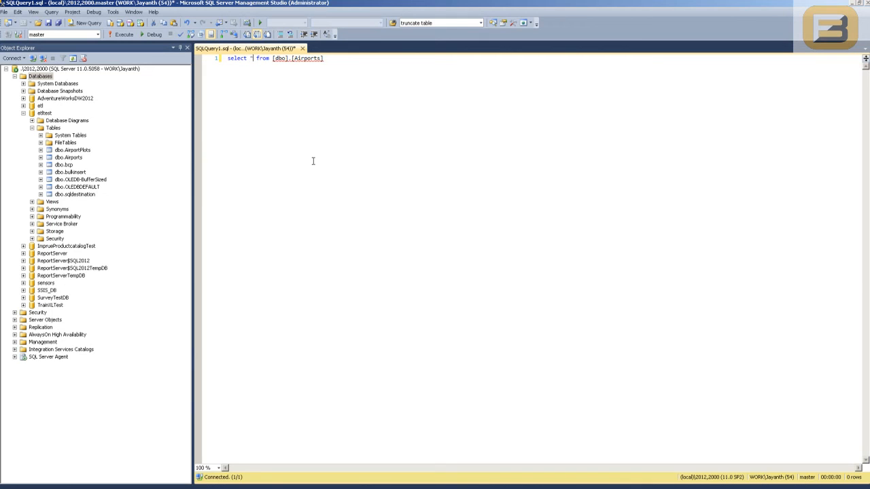
pyautogui.press('F5')
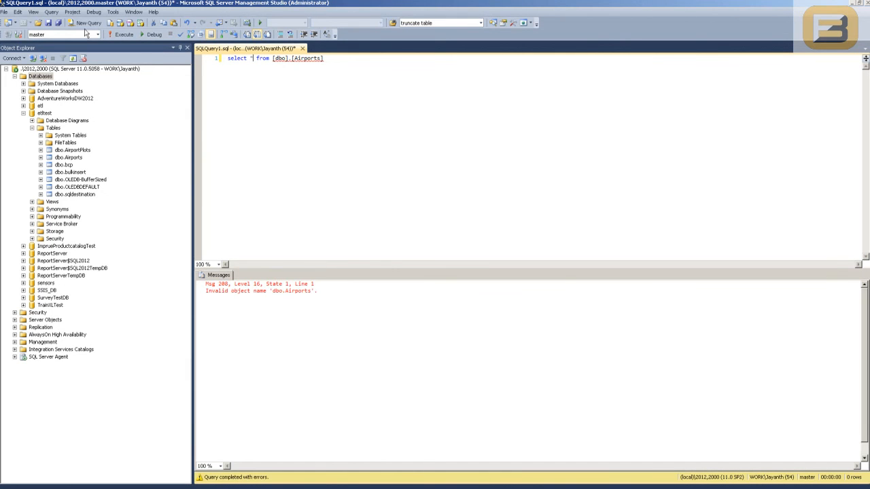
# Set the query's database to etltest and execute the Airports query again.
pyautogui.click(97, 34)
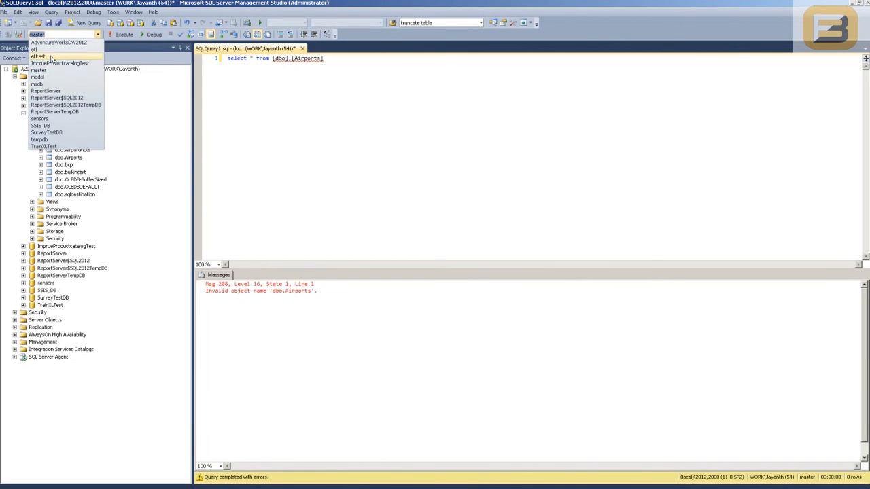
pyautogui.click(68, 55)
pyautogui.press('F5')
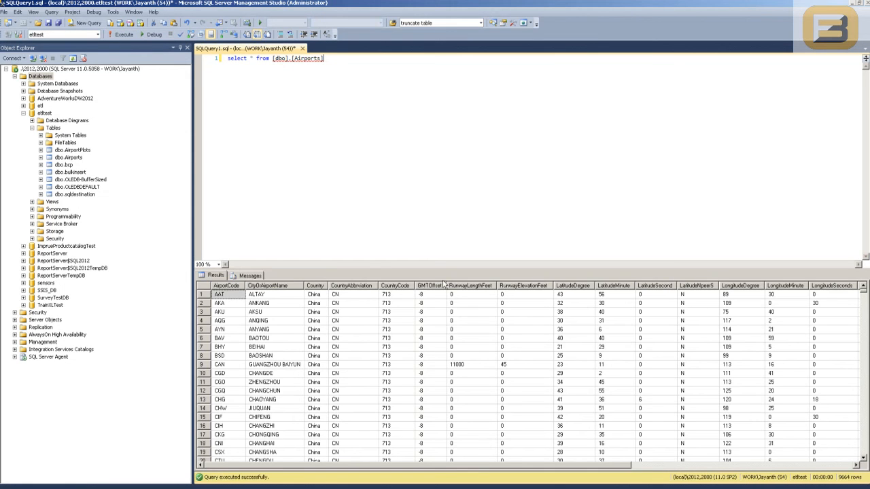
# Examine the Airports rows, checking the GMT offset, runway length, latitude and longitude columns.
pyautogui.click(397, 347)
pyautogui.click(434, 330)
pyautogui.scroll(-1, 436, 330)
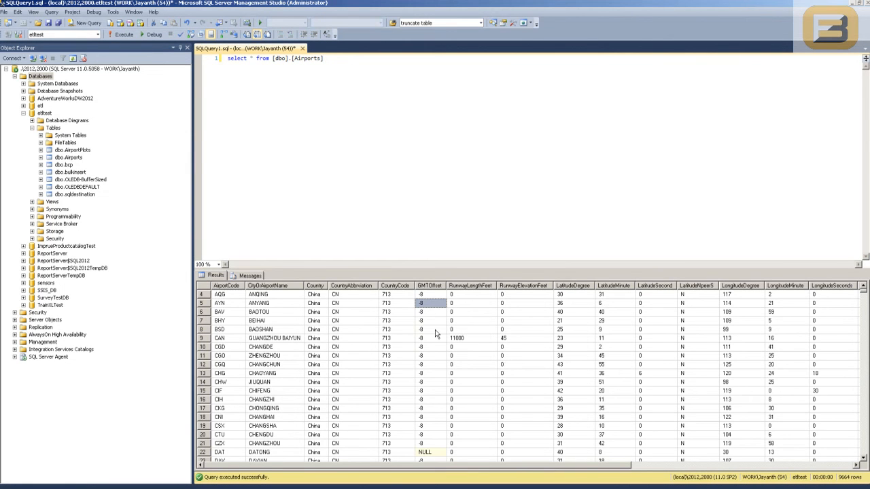
pyautogui.click(476, 339)
pyautogui.click(460, 323)
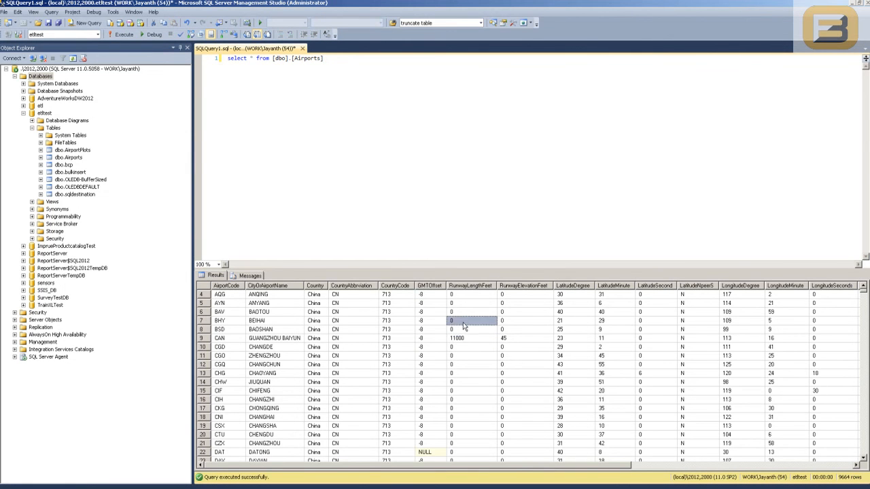
pyautogui.scroll(-5, 477, 348)
pyautogui.scroll(-20, 477, 348)
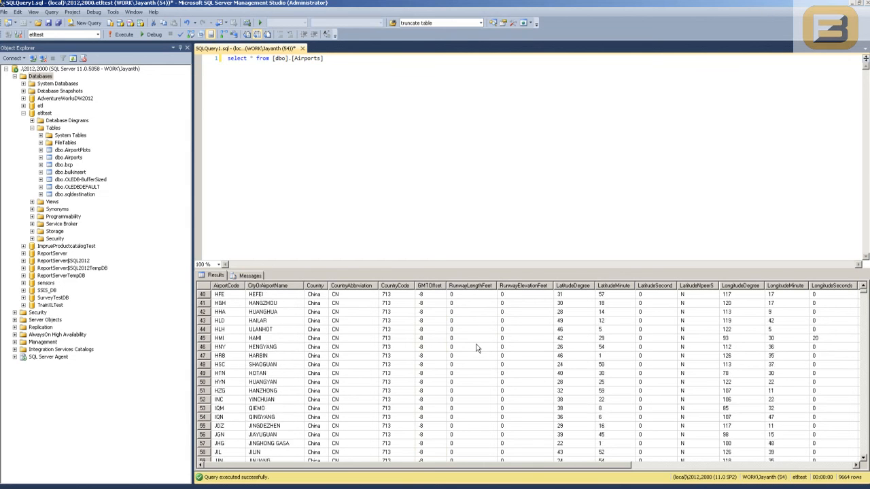
pyautogui.scroll(-2, 478, 348)
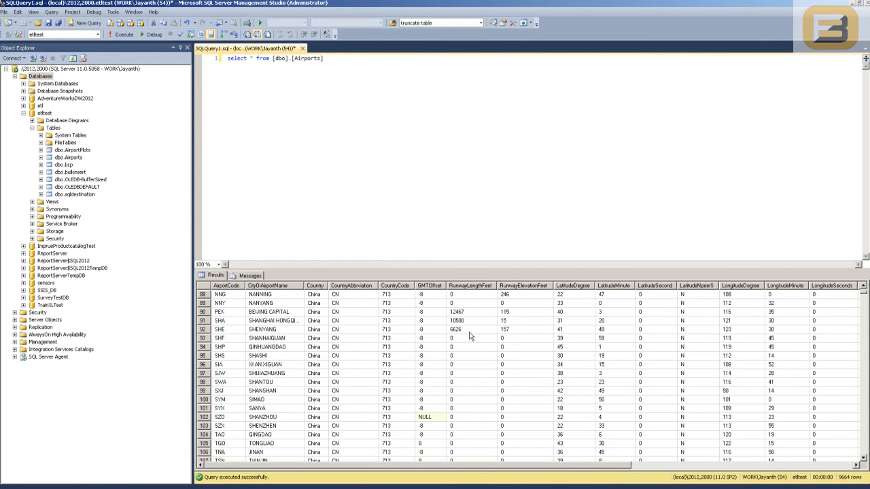
pyautogui.click(461, 330)
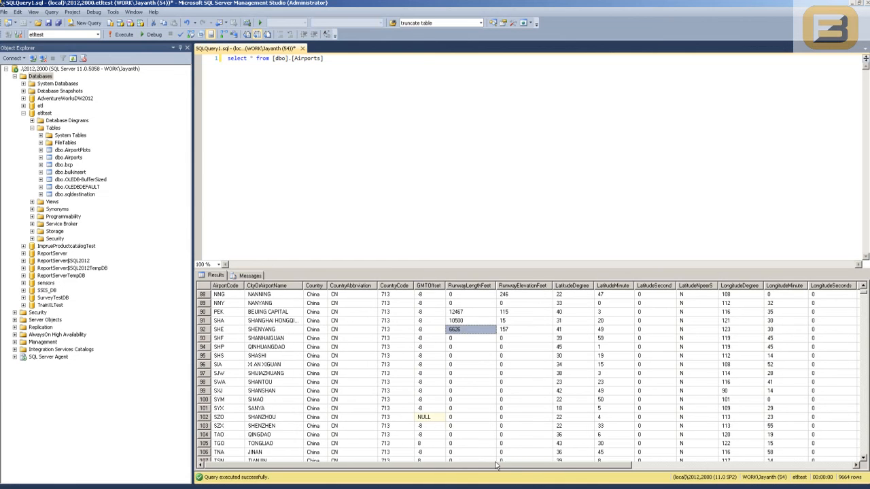
pyautogui.scroll(-12, 510, 467)
pyautogui.scroll(-4, 524, 468)
pyautogui.click(558, 417)
pyautogui.click(591, 330)
pyautogui.click(720, 329)
pyautogui.moveTo(604, 467); pyautogui.dragTo(489, 479)
# Add the query select * from [dbo].[AirportPlots] two lines below the first, inserting the table name from the object tree, and execute only that query.
pyautogui.click(435, 197)
pyautogui.press('Return')
pyautogui.press('Return')
pyautogui.write('select * from')
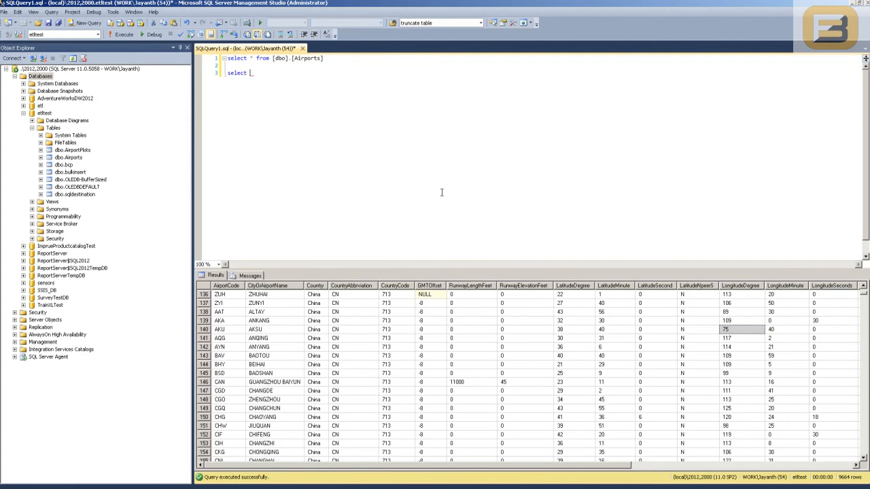
pyautogui.rightClick(241, 176)
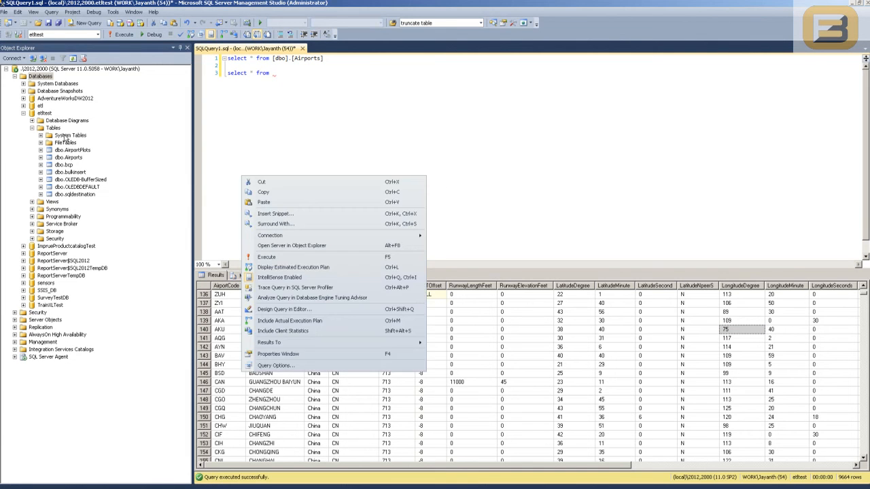
pyautogui.moveTo(64, 149); pyautogui.dragTo(473, 95)
pyautogui.hotkey('shift', 'Home')
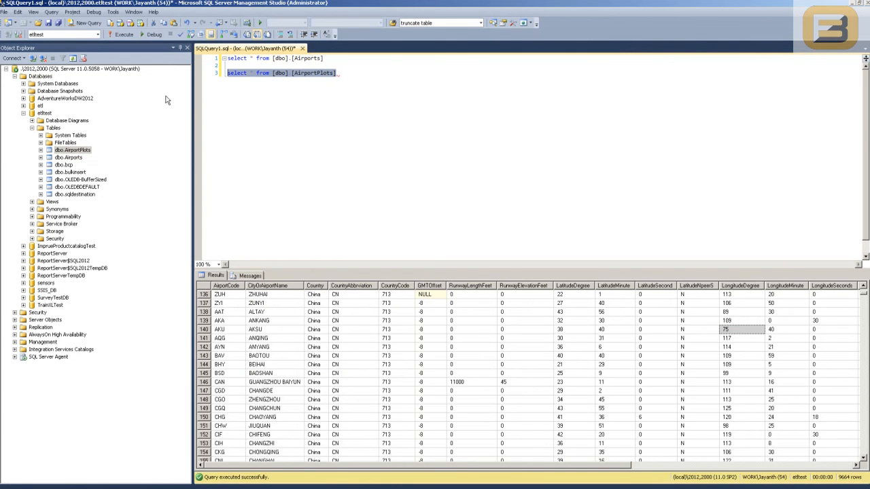
pyautogui.click(120, 37)
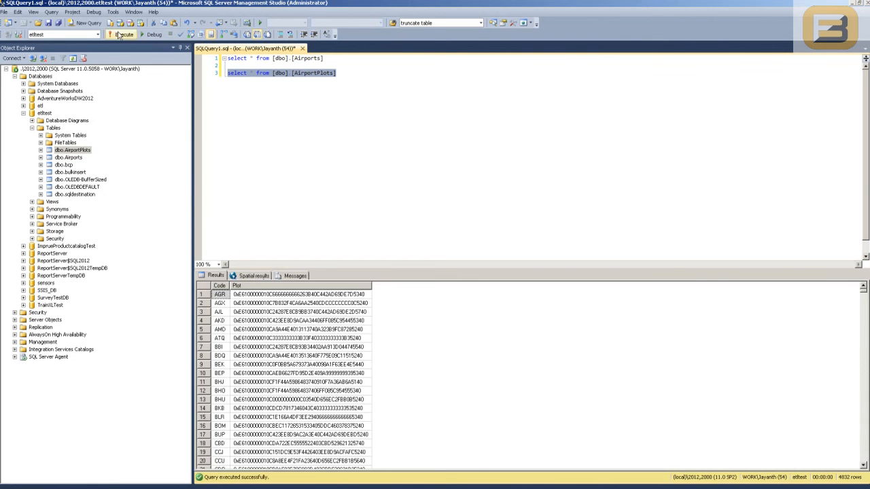
# Look through the AirportPlots codes and plot values, and view the plotted points in the spatial results.
pyautogui.click(228, 297)
pyautogui.scroll(-12, 245, 340)
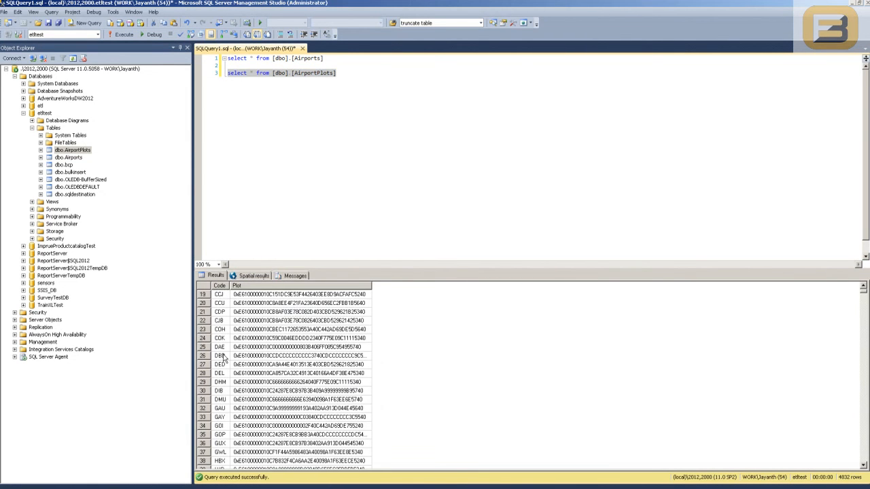
pyautogui.click(247, 276)
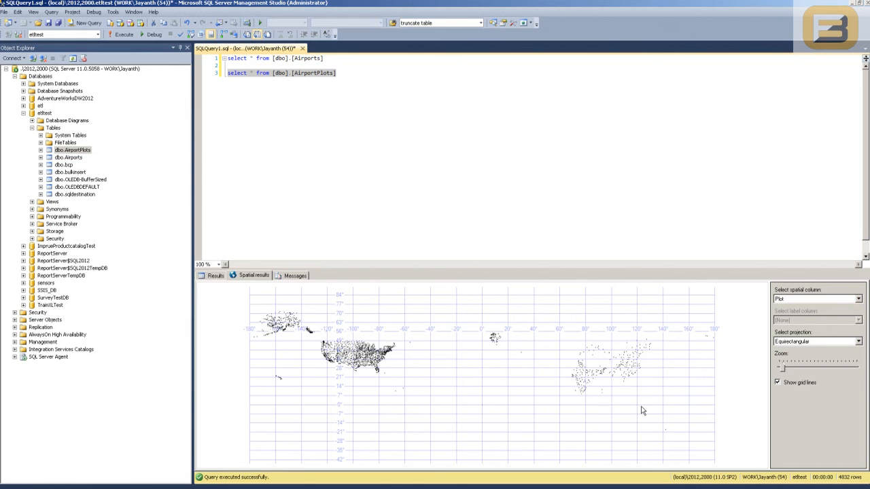
pyautogui.click(345, 98)
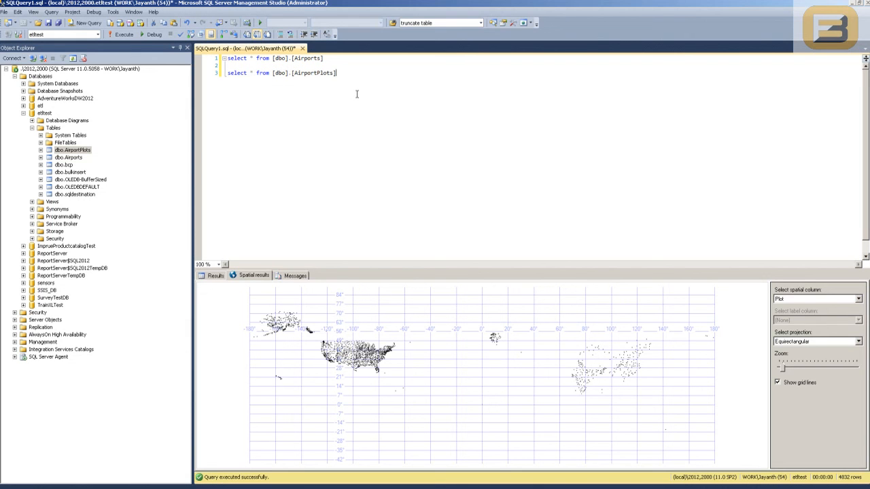